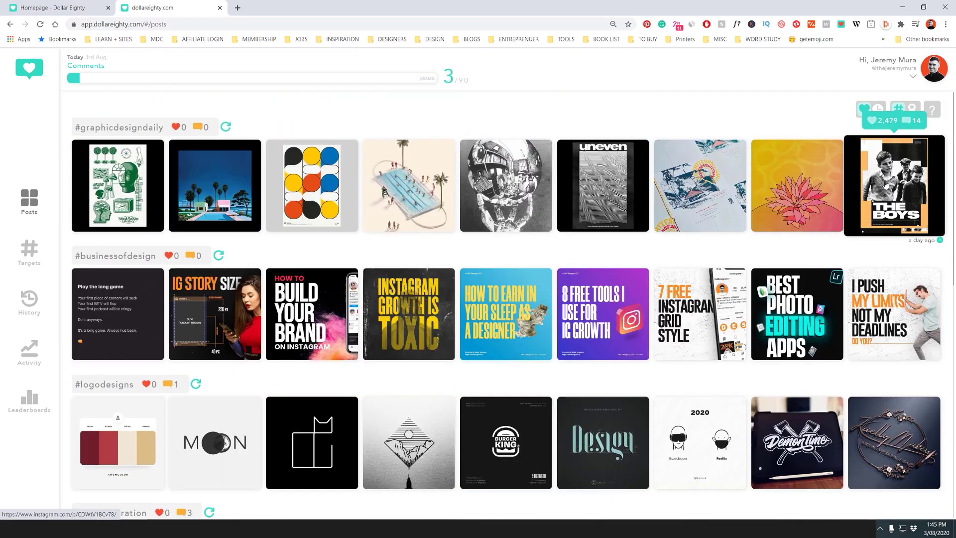
Preview The Boys post and the earlier posts in the viewer, then close it
left_click(884, 185)
key("Left")
key("Left")
key("Left")
key("Left")
left_click(729, 151)
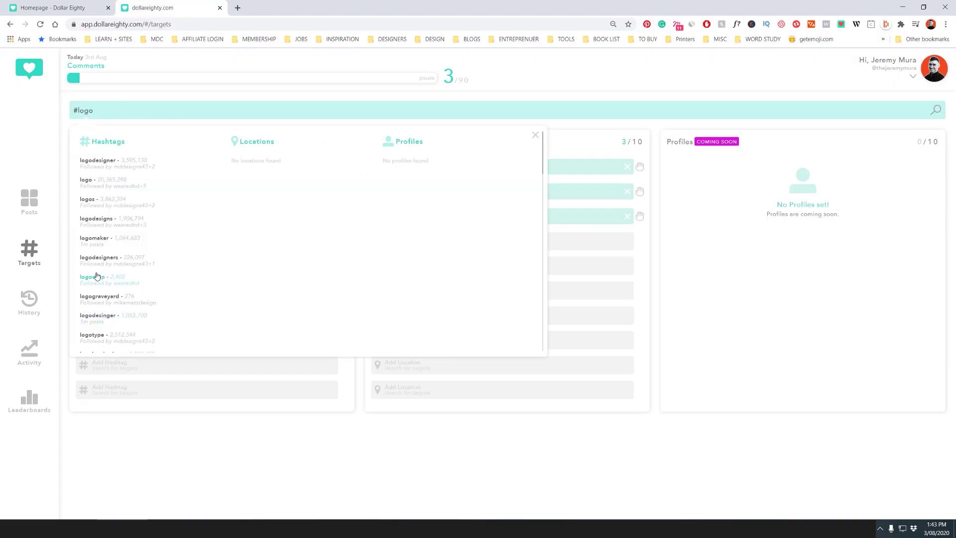
Search #graphicdesign on Targets and add graphicdesigndaily as a hashtag target
left_click(111, 110)
type("#graphicdesign")
left_click(119, 299)
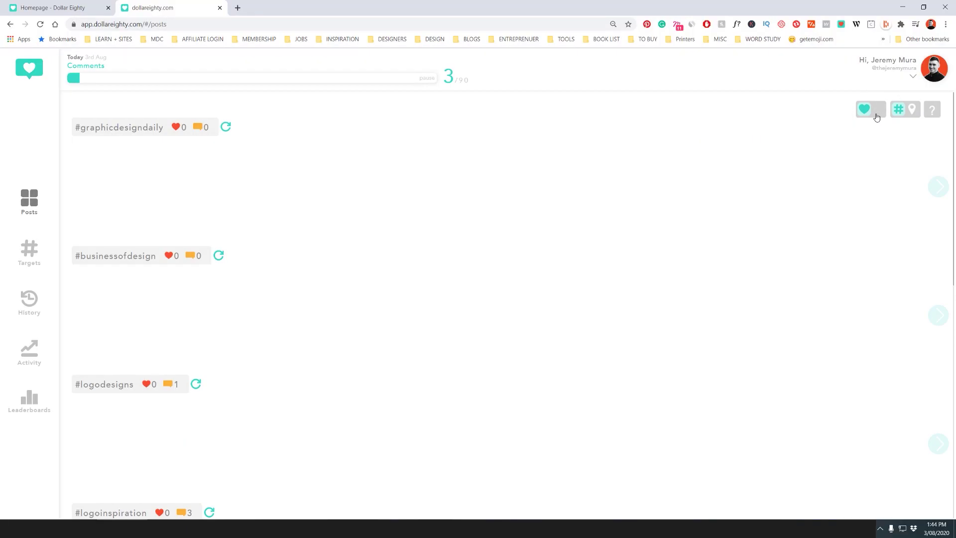
scroll(433, 206, "down", 3)
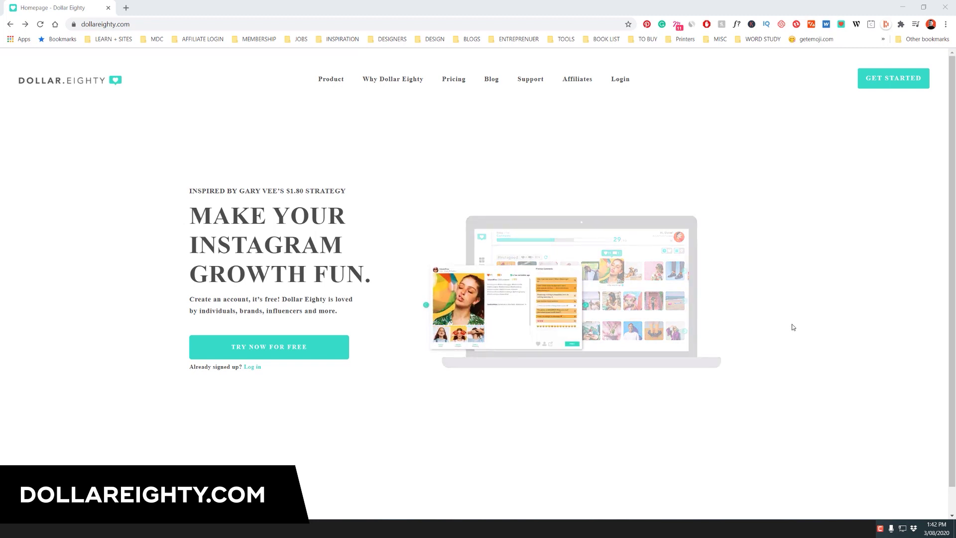
scroll(493, 199, "down", 1)
scroll(386, 157, "up", 1)
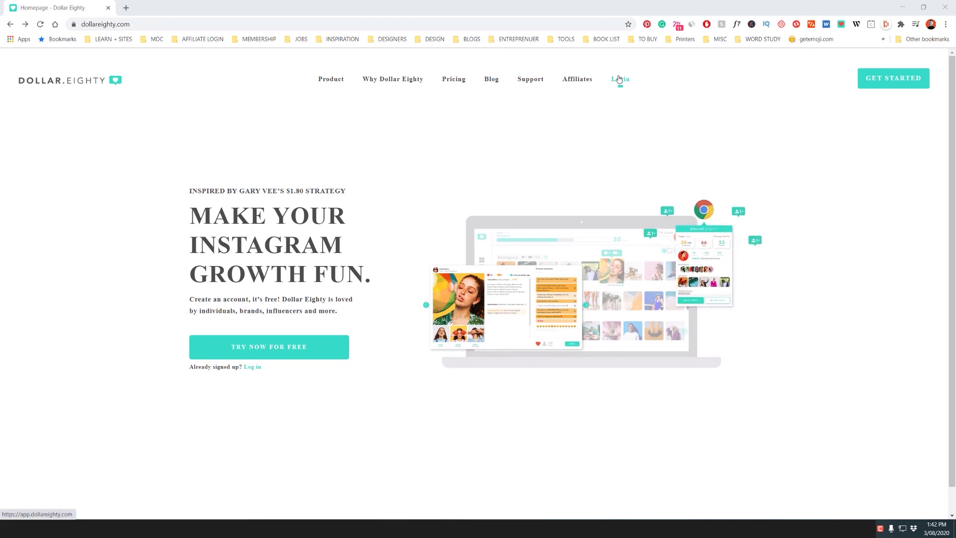
right_click(530, 83)
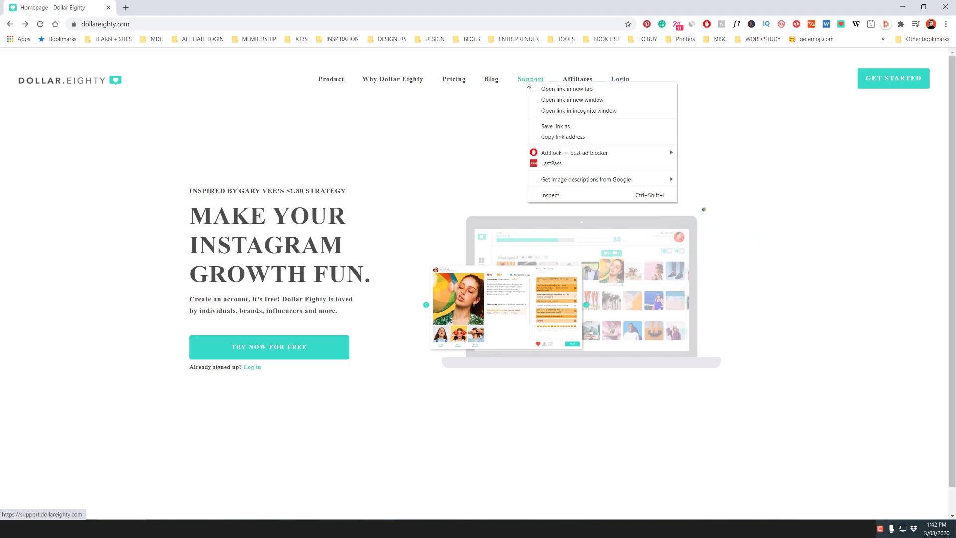
left_click(537, 88)
right_click(491, 79)
left_click(500, 86)
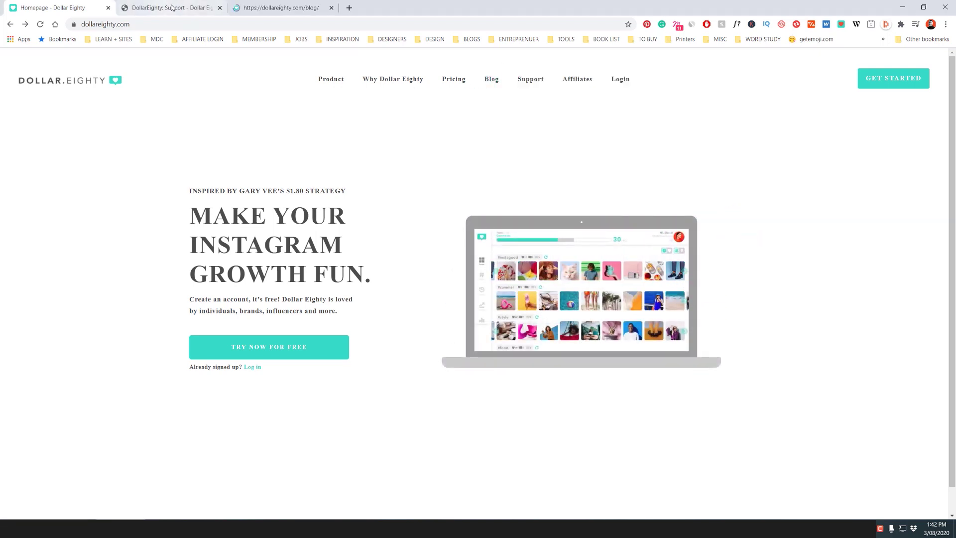
left_click(171, 8)
scroll(471, 132, "down", 5)
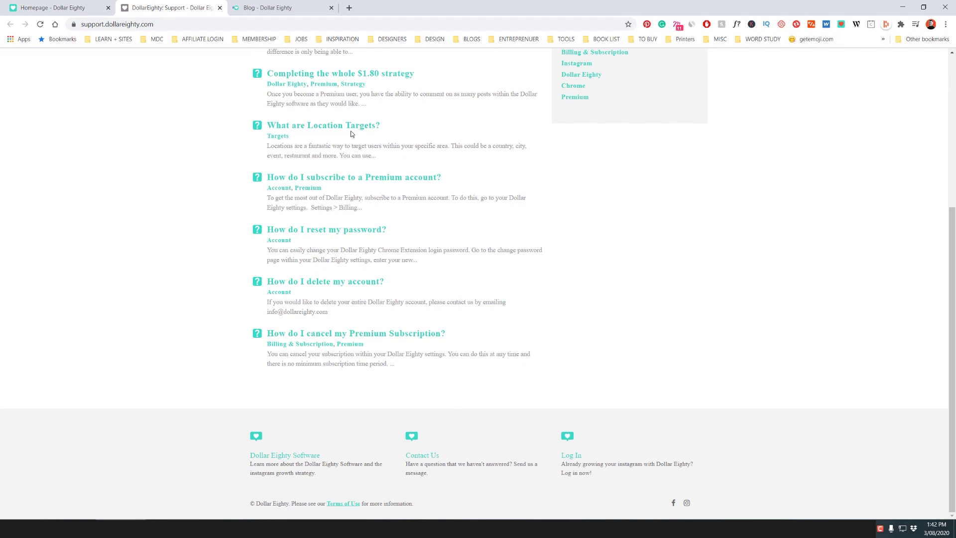
scroll(471, 132, "up", 5)
left_click(292, 7)
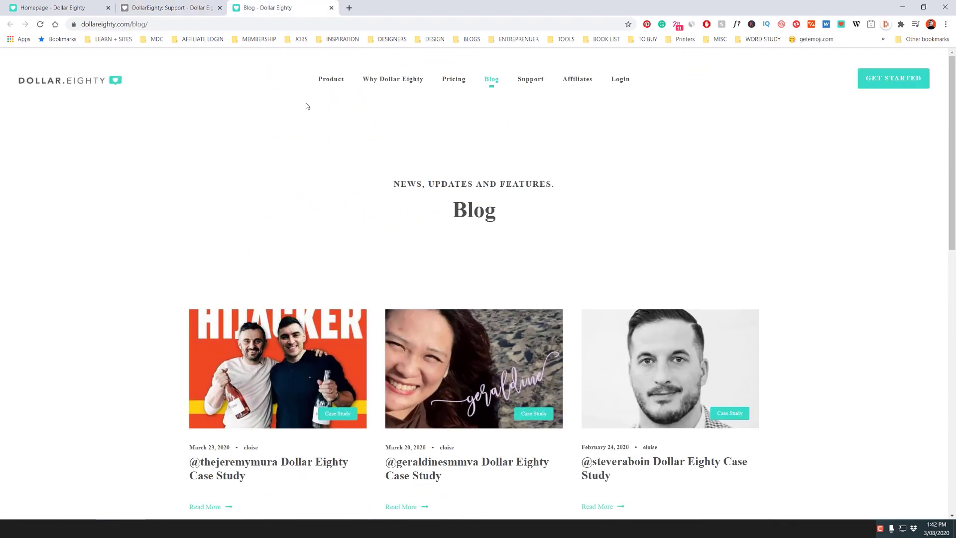
scroll(306, 106, "down", 9)
scroll(307, 106, "up", 9)
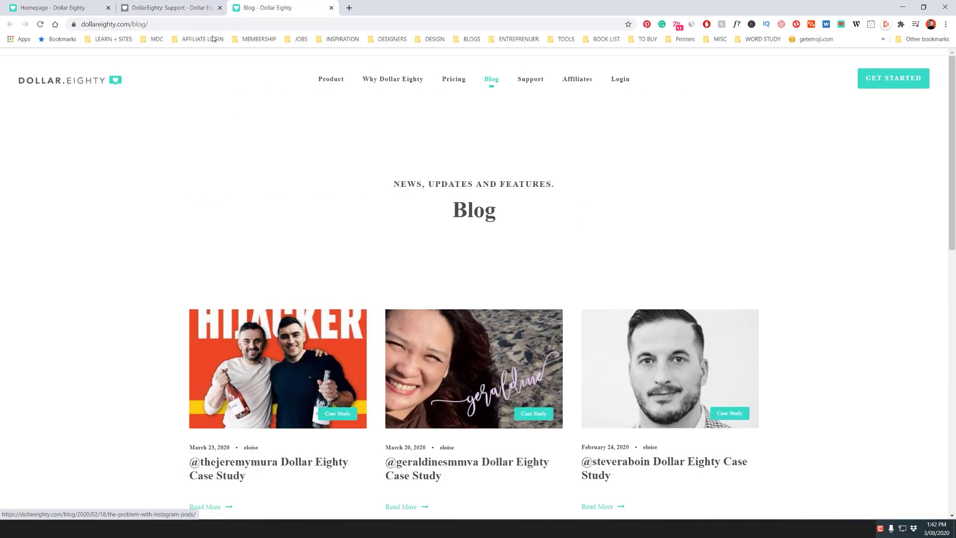
left_click(220, 8)
left_click(220, 8)
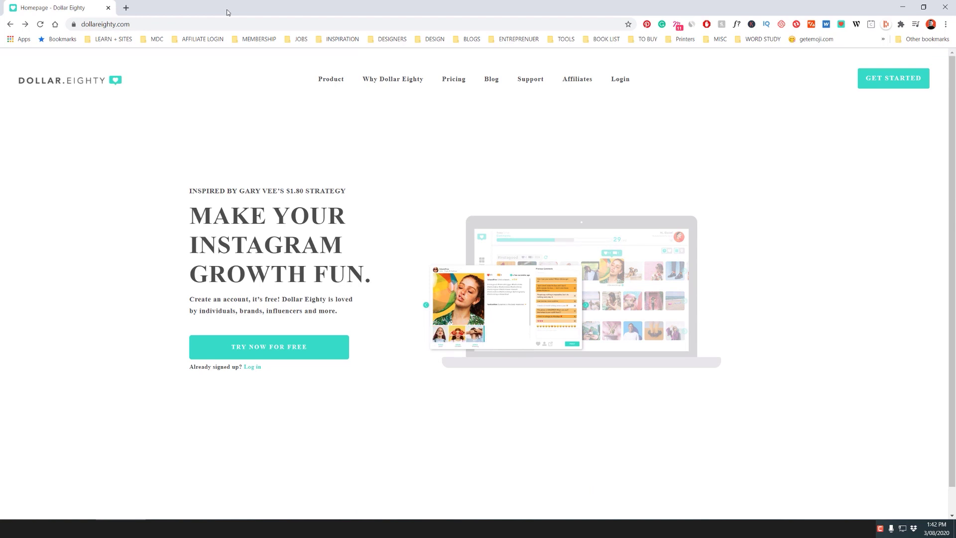
Check the Dollar Eighty extension's daily stats summary, then browse the hashtag post rows
left_click(842, 26)
left_click(842, 25)
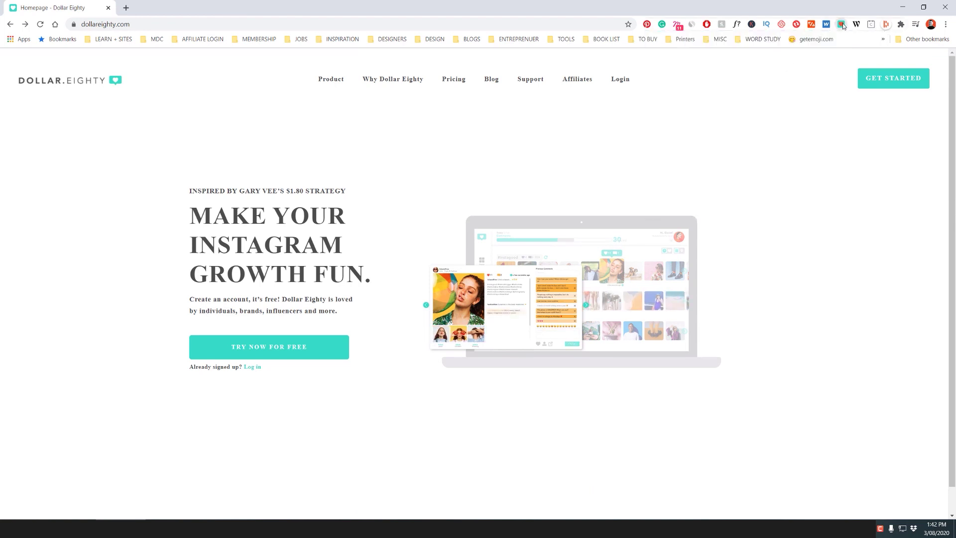
left_click(841, 23)
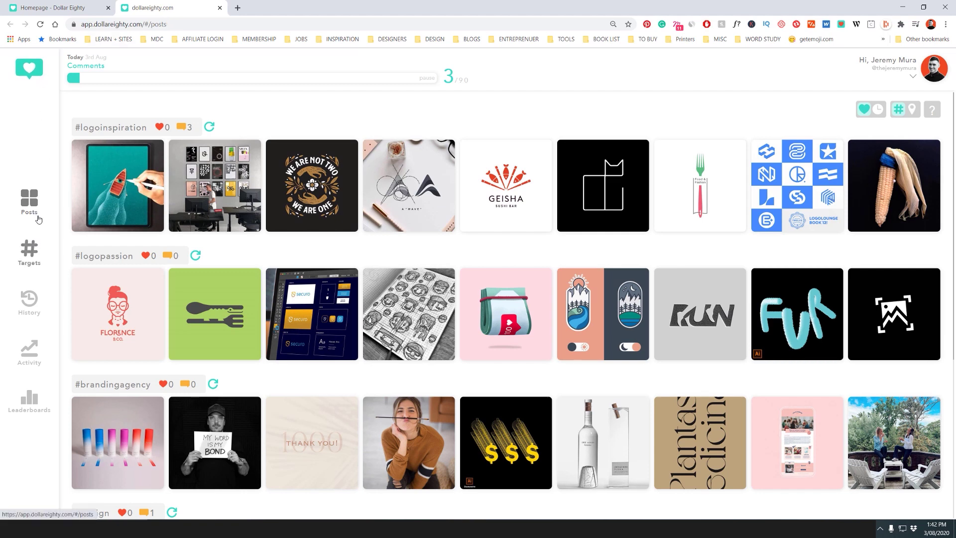
mouse_move(134, 146)
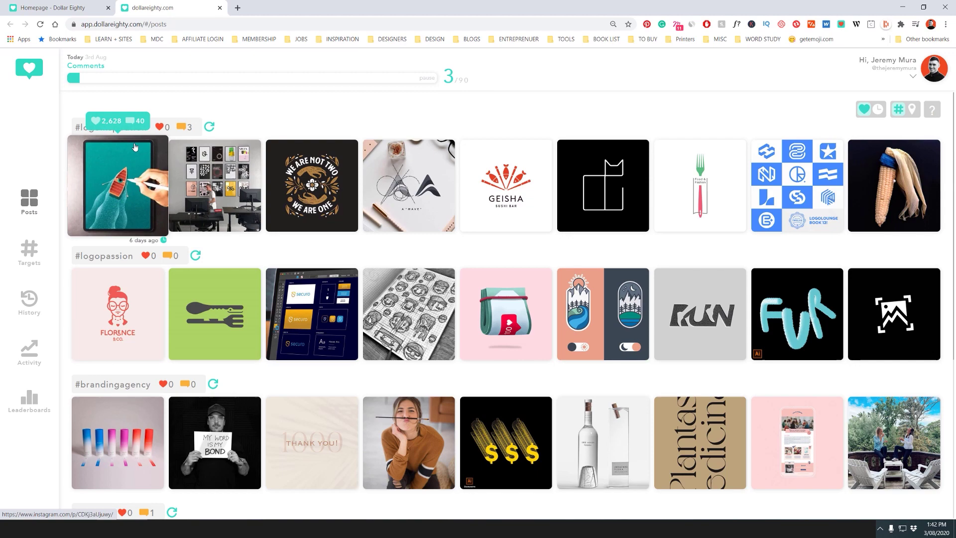
scroll(309, 184, "down", 5)
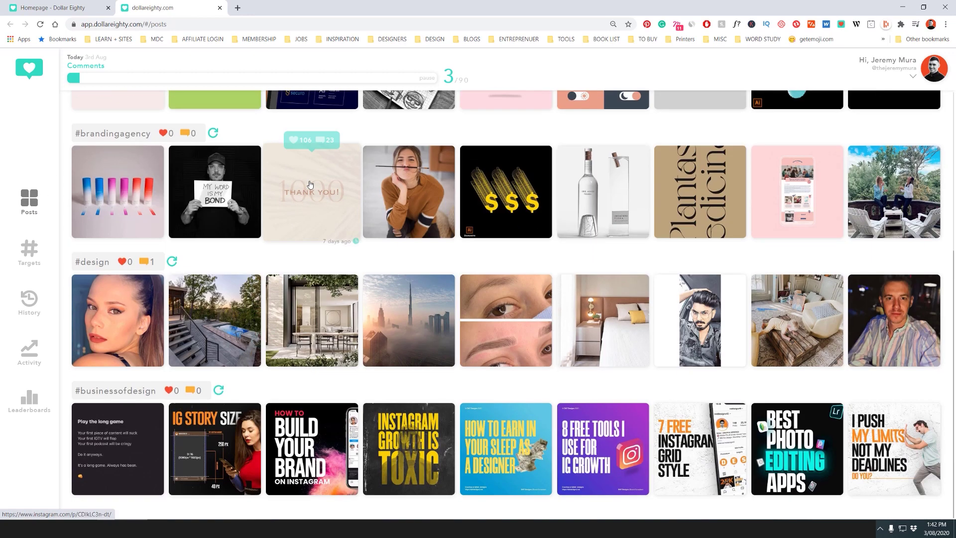
scroll(310, 184, "up", 5)
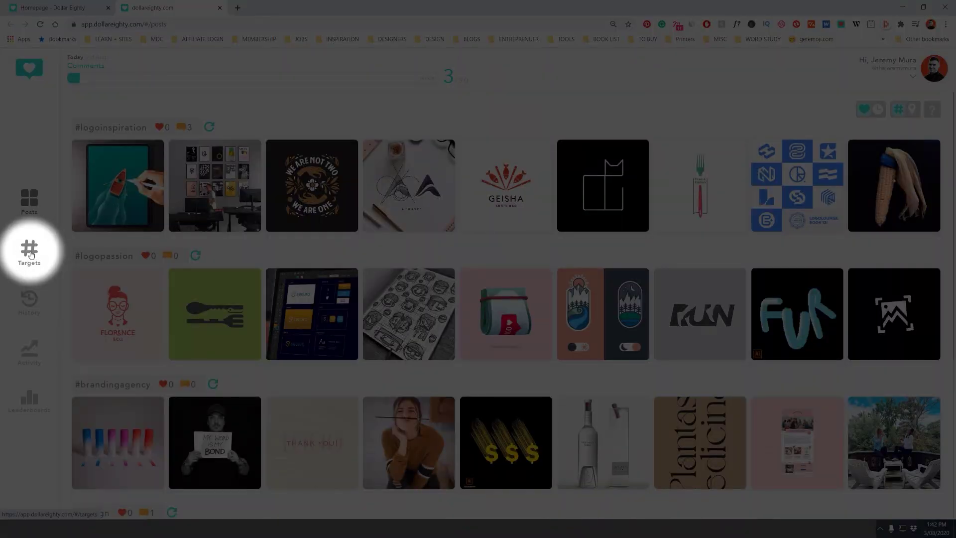
On Targets, search #branding and add brandingstudio as a hashtag target
left_click(30, 253)
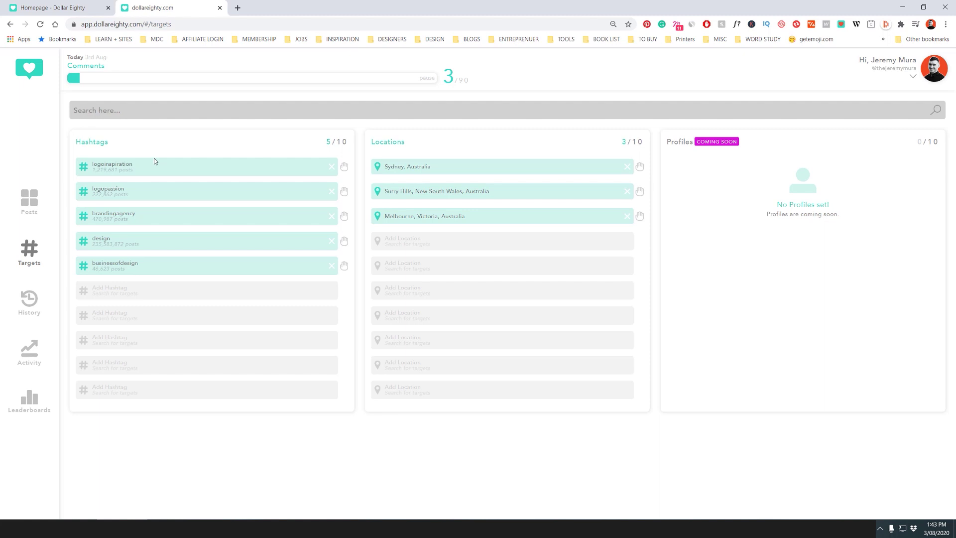
left_click(169, 107)
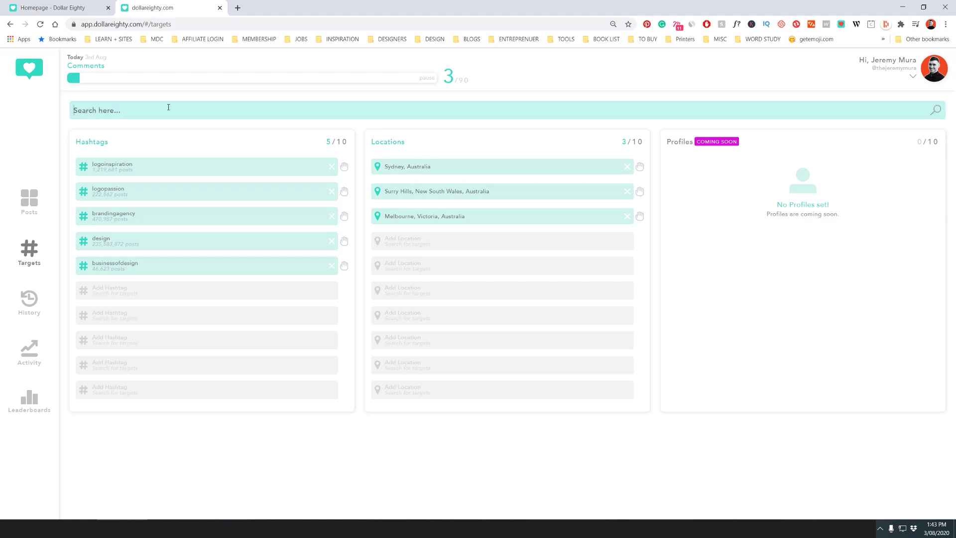
type("#b")
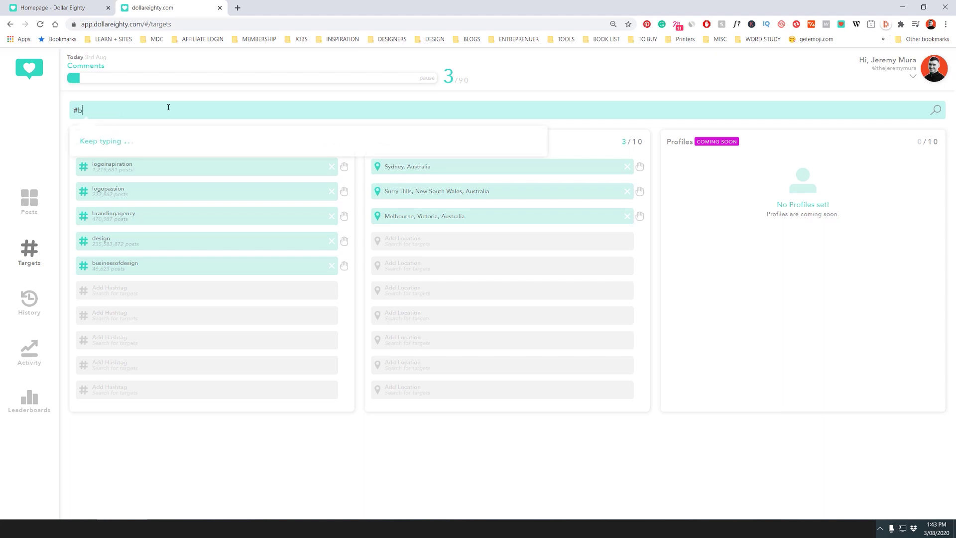
type("randing")
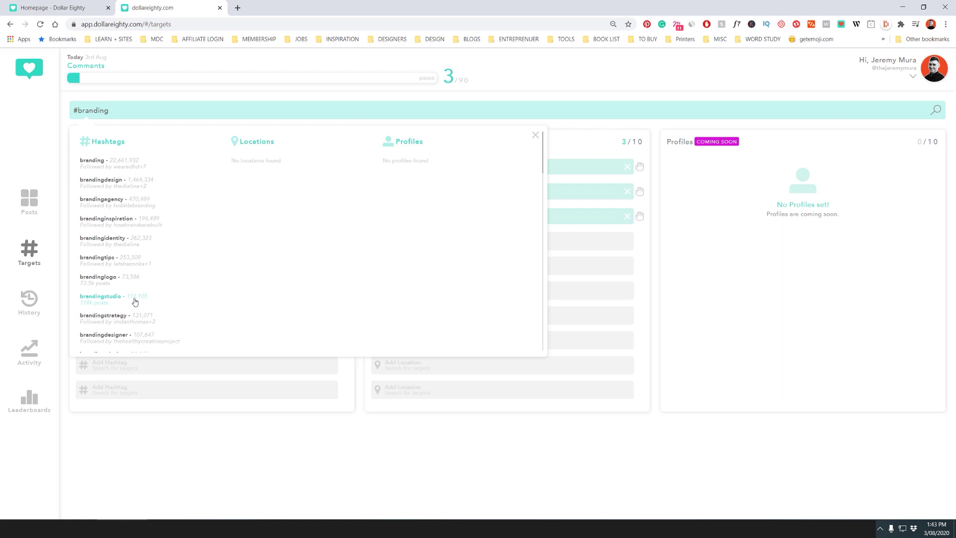
left_click(107, 301)
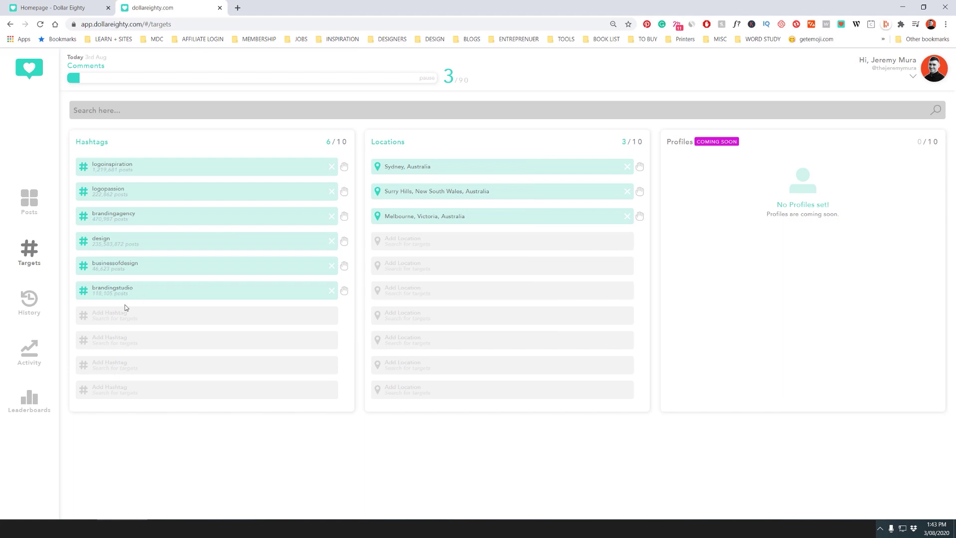
Search #logo, then graphicdesign, and add graphicdesigndaily as a hashtag target
left_click(118, 105)
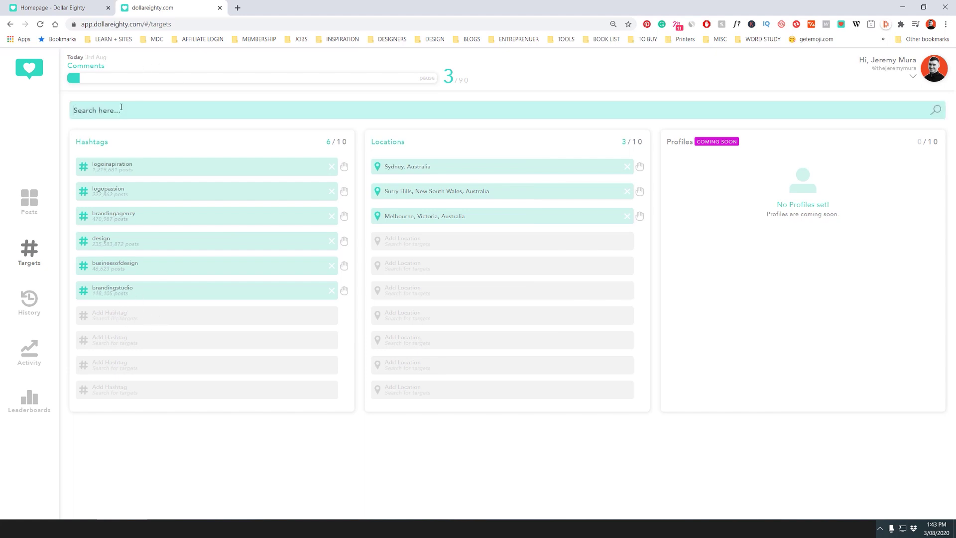
type("#logo")
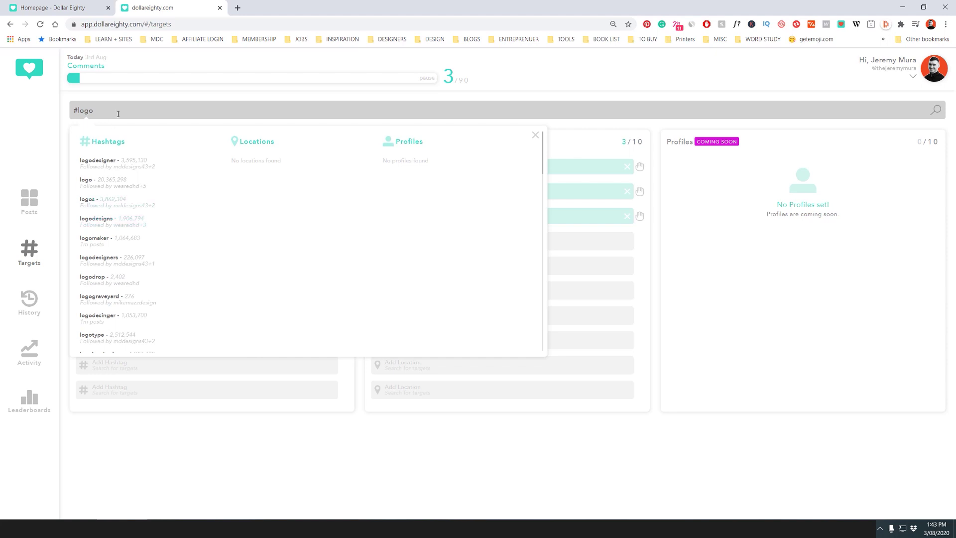
key("BackSpace")
key("BackSpace")
key("BackSpace")
key("BackSpace")
type("graphic")
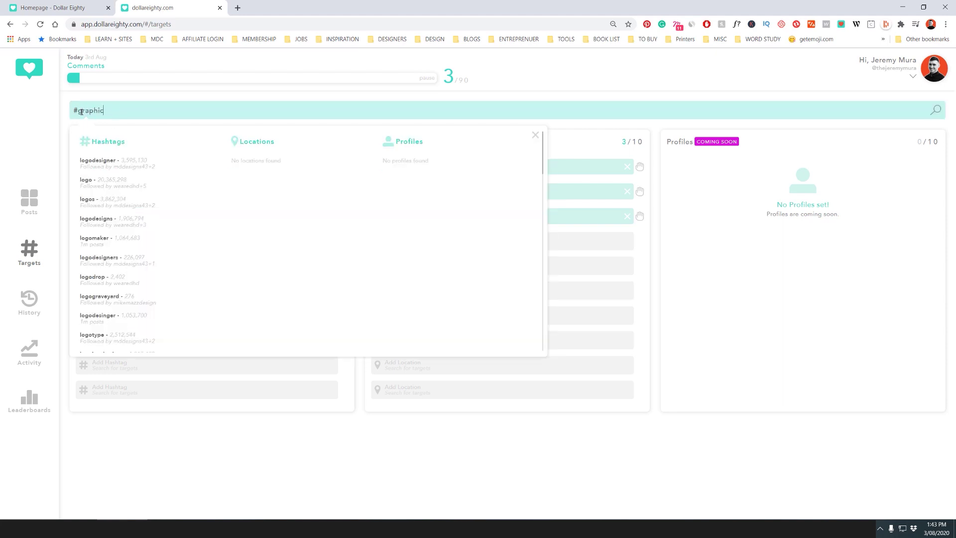
type("design")
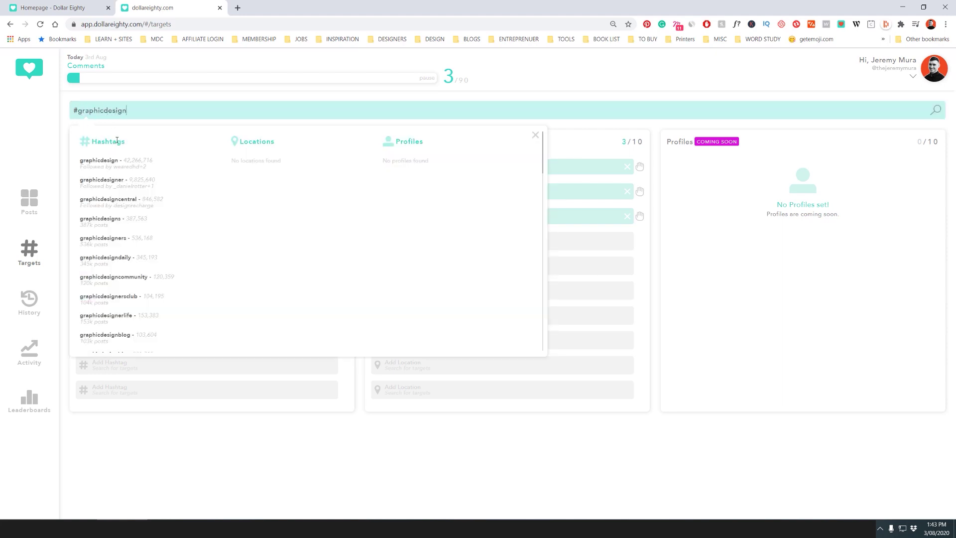
left_click(105, 257)
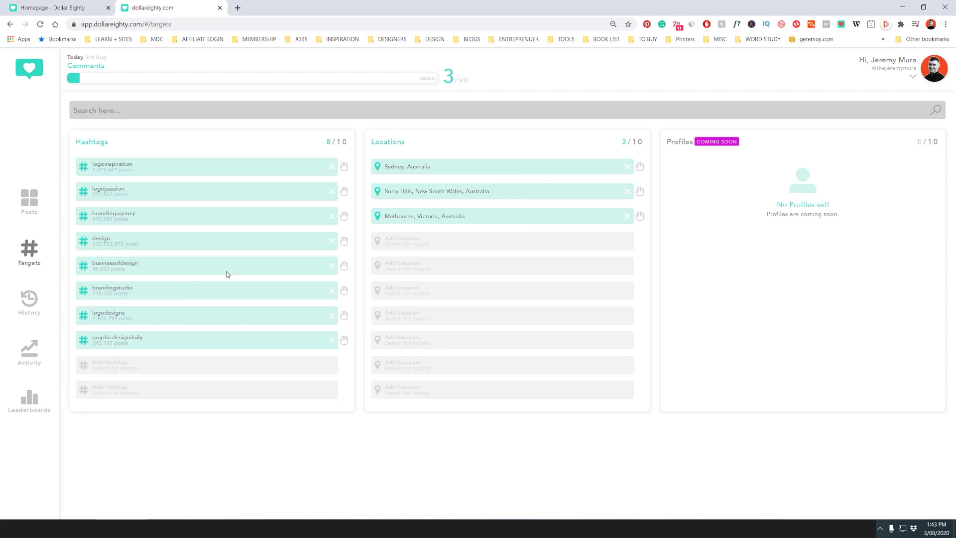
Reorder hashtags: graphicdesigndaily first, businessofdesign second, logodesigns third
left_click_drag(342, 340, 337, 162)
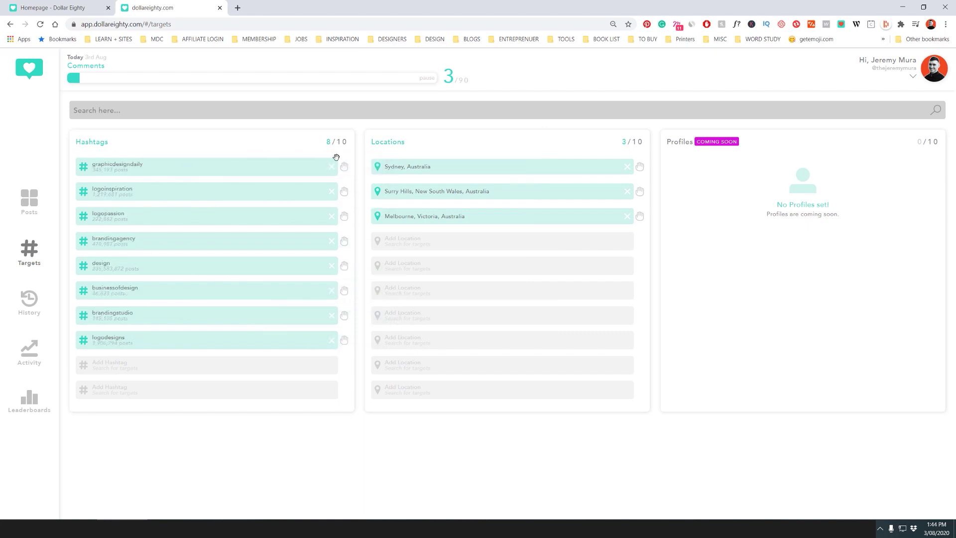
left_click_drag(342, 329, 352, 246)
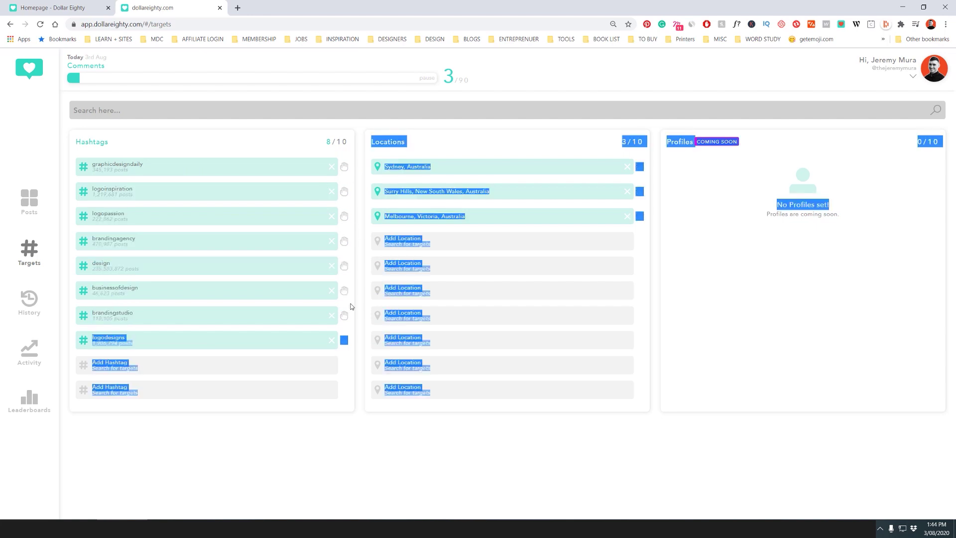
left_click_drag(344, 291, 325, 183)
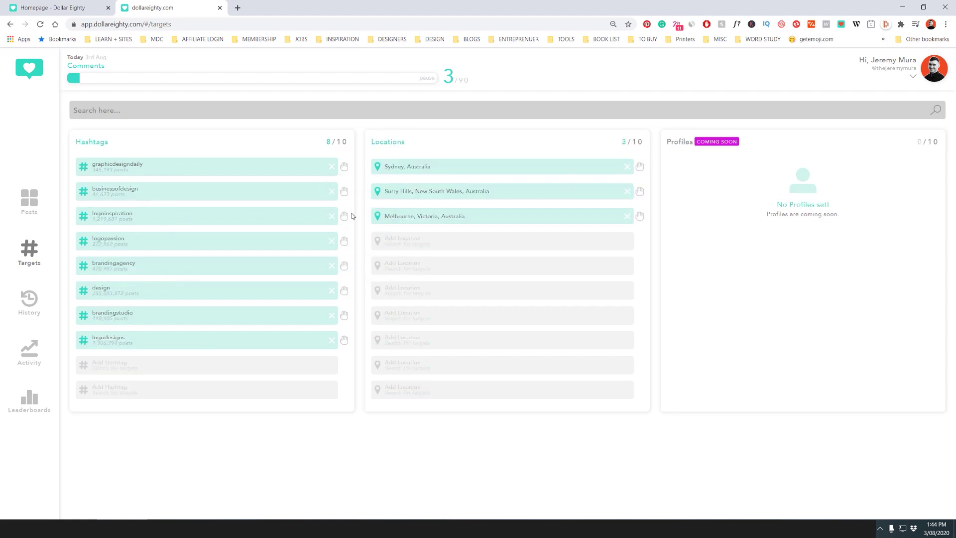
left_click_drag(343, 340, 338, 216)
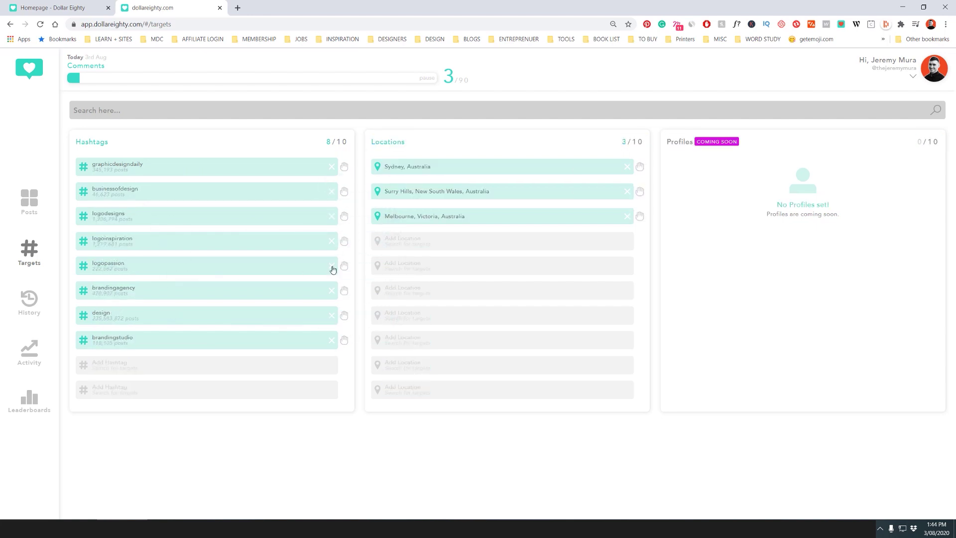
Remove the design hashtag from the targets, then switch to the Posts feed
left_click(332, 316)
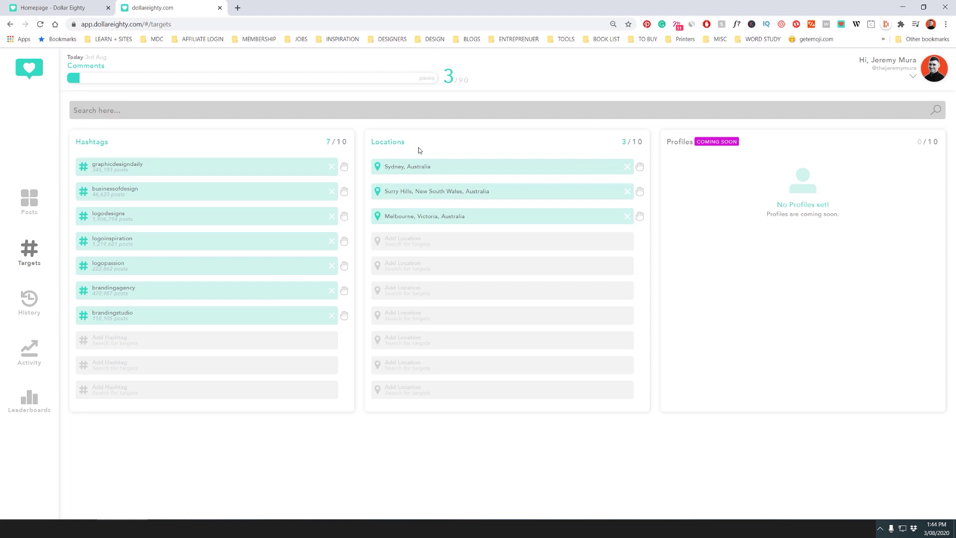
left_click(139, 110)
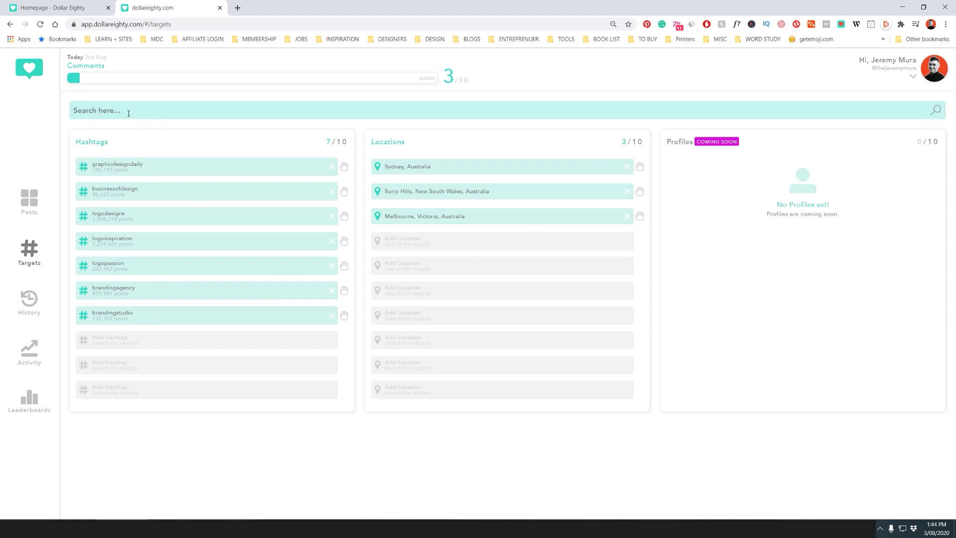
left_click(122, 150)
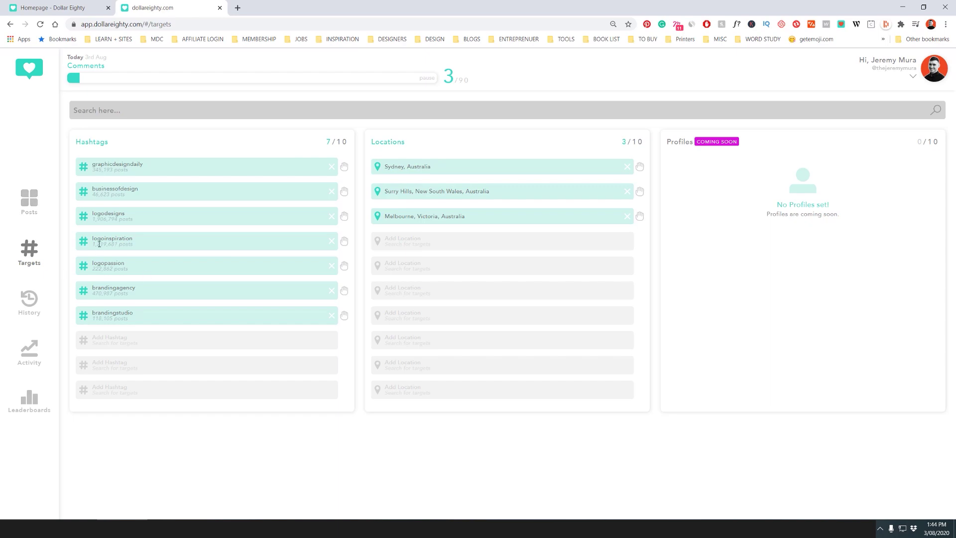
left_click(24, 198)
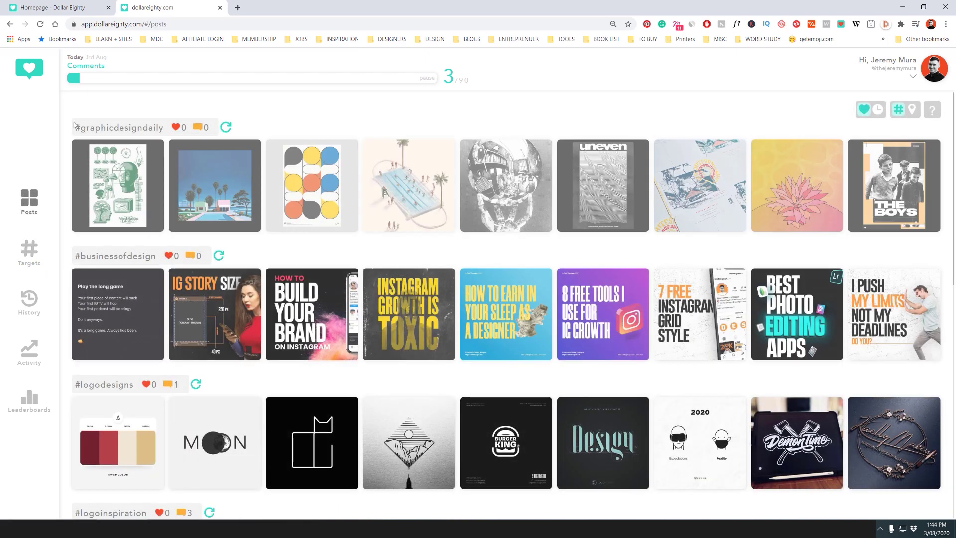
left_click_drag(74, 128, 165, 126)
left_click(137, 128)
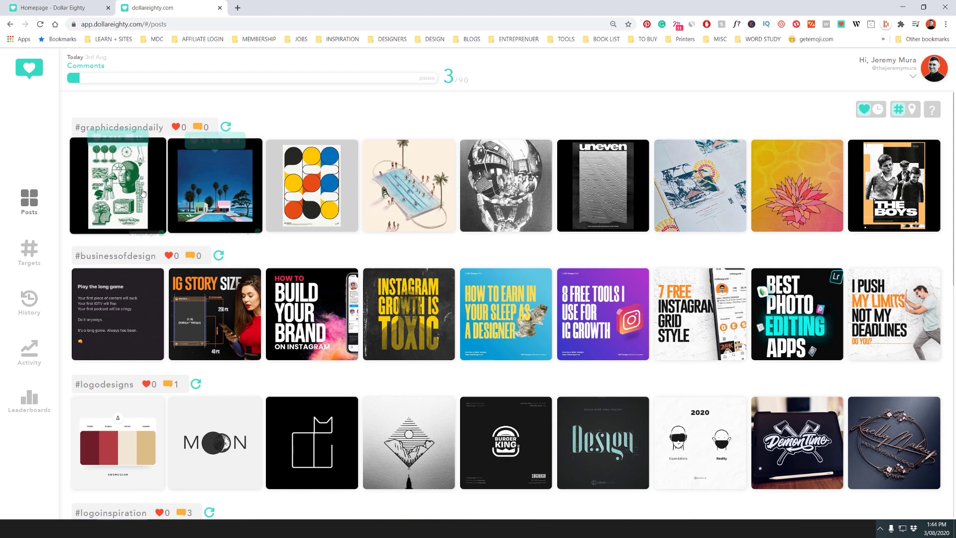
mouse_move(143, 194)
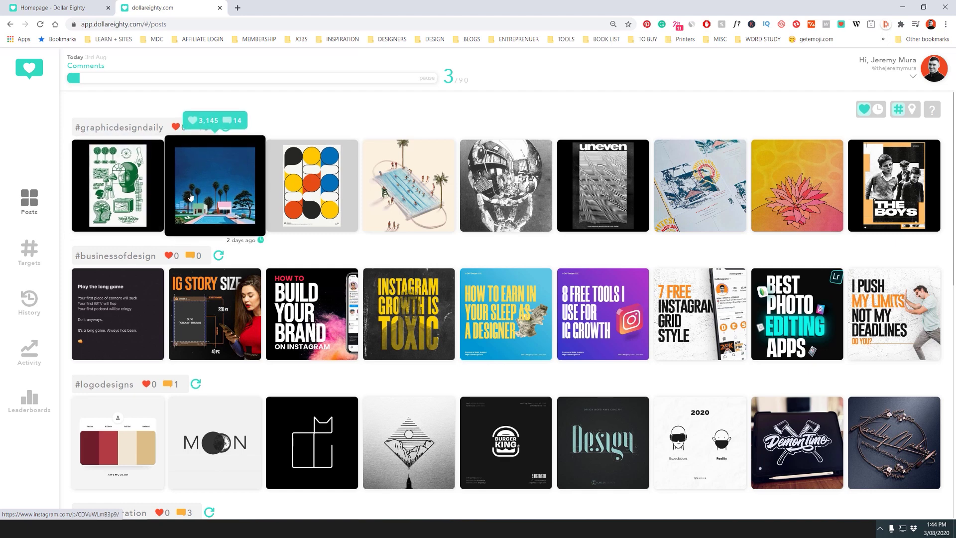
mouse_move(377, 185)
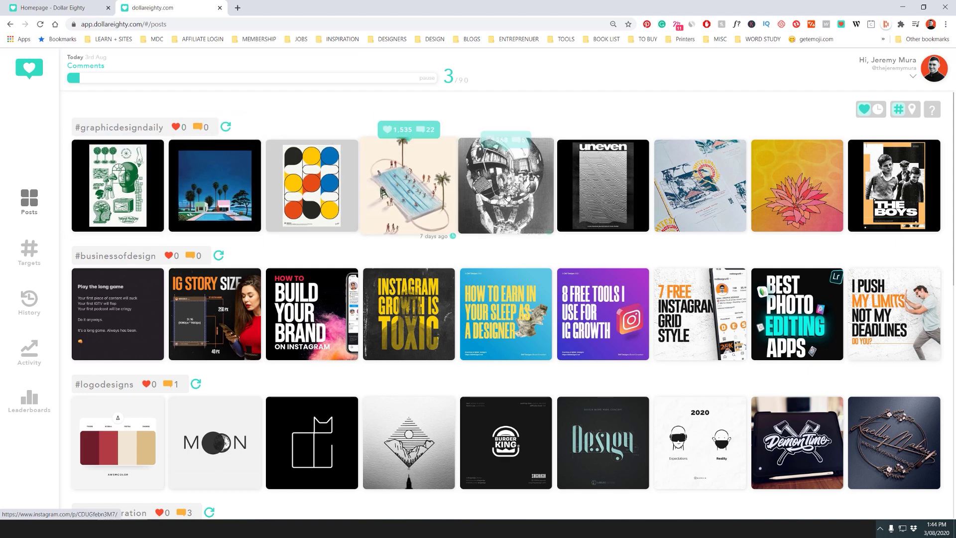
mouse_move(507, 195)
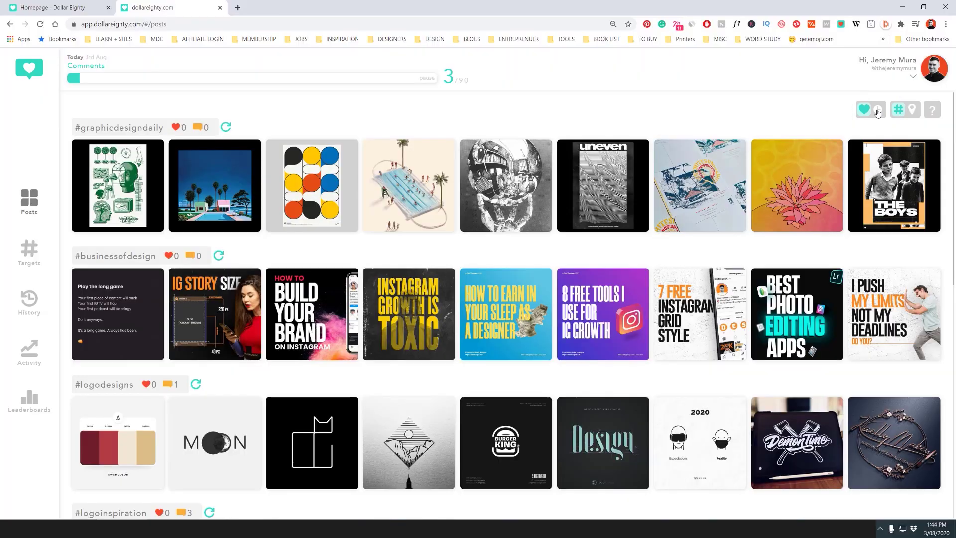
Switch the hashtag feed to most recent posts and scroll through the rows
left_click(876, 114)
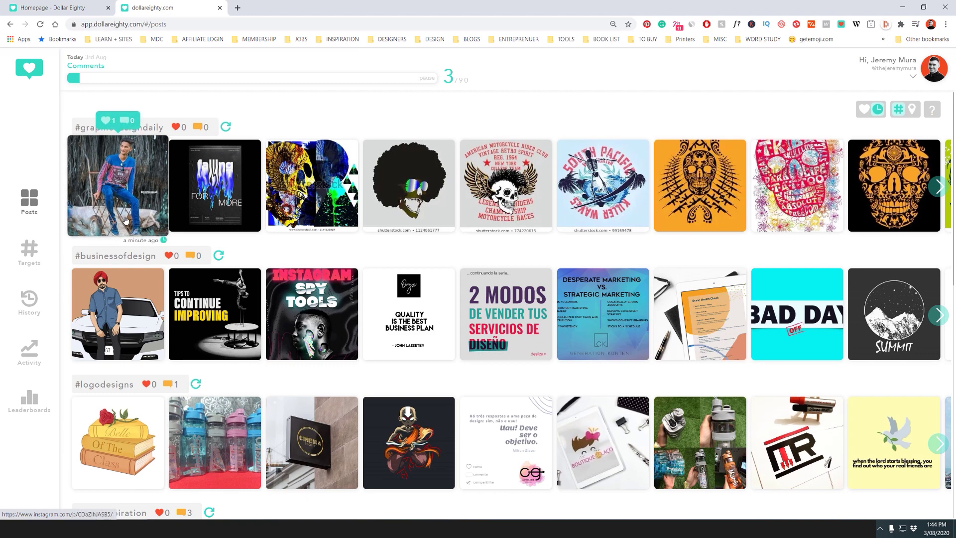
mouse_move(227, 202)
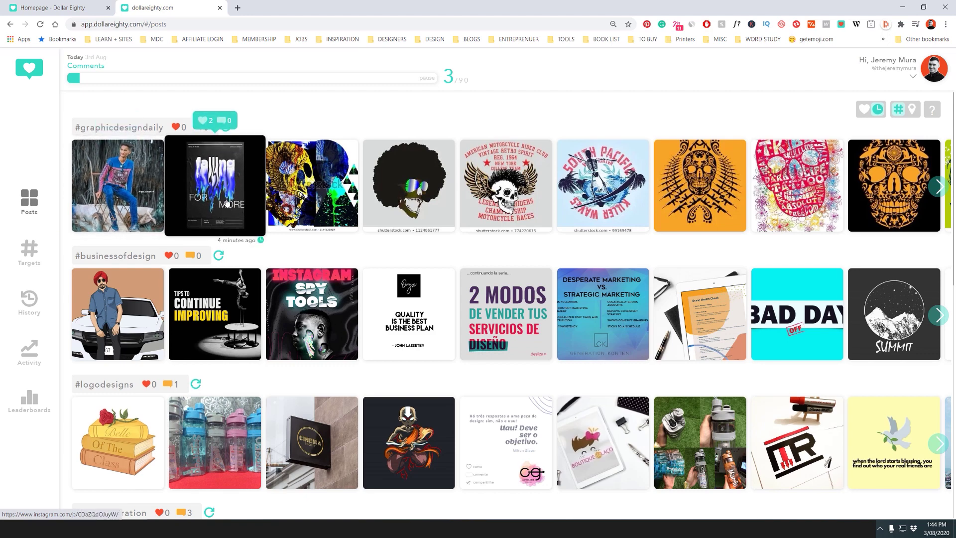
mouse_move(432, 208)
scroll(432, 208, "down", 1)
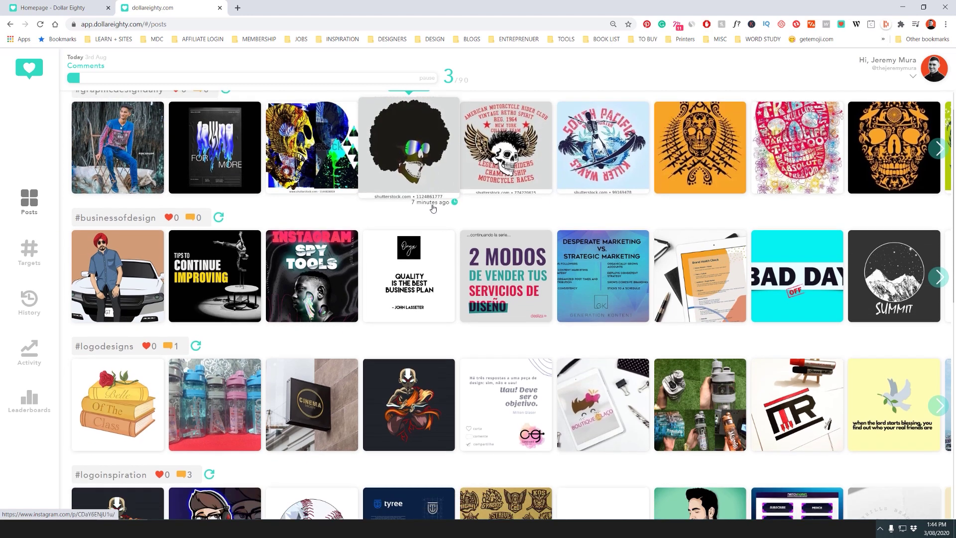
mouse_move(230, 422)
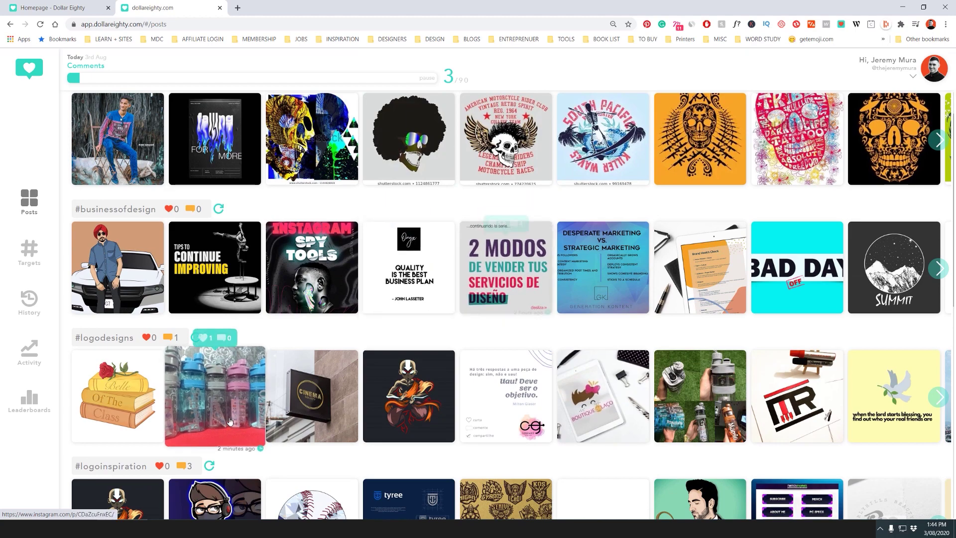
scroll(230, 422, "down", 7)
scroll(229, 422, "up", 8)
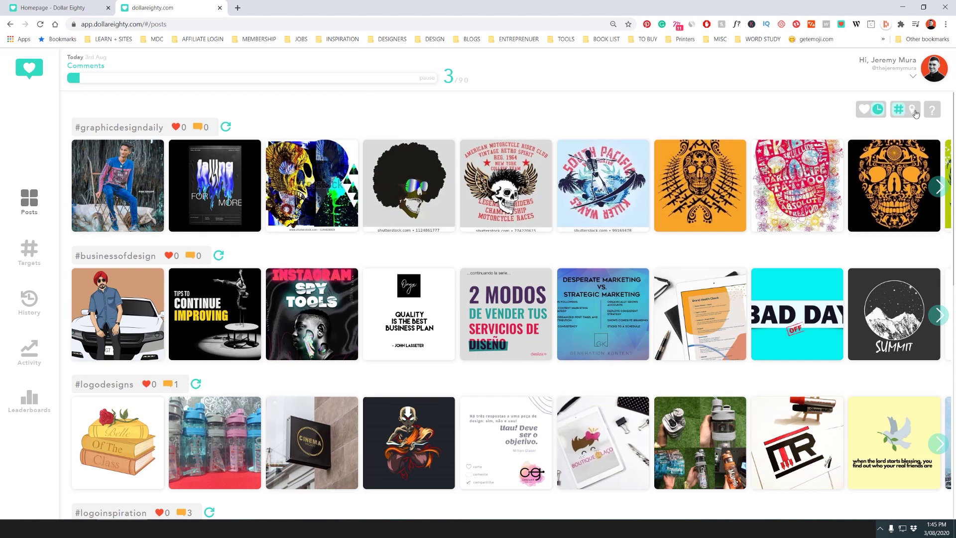
View top posts for the Sydney, Surry Hills and Melbourne locations, then return to hashtag rows
left_click(911, 112)
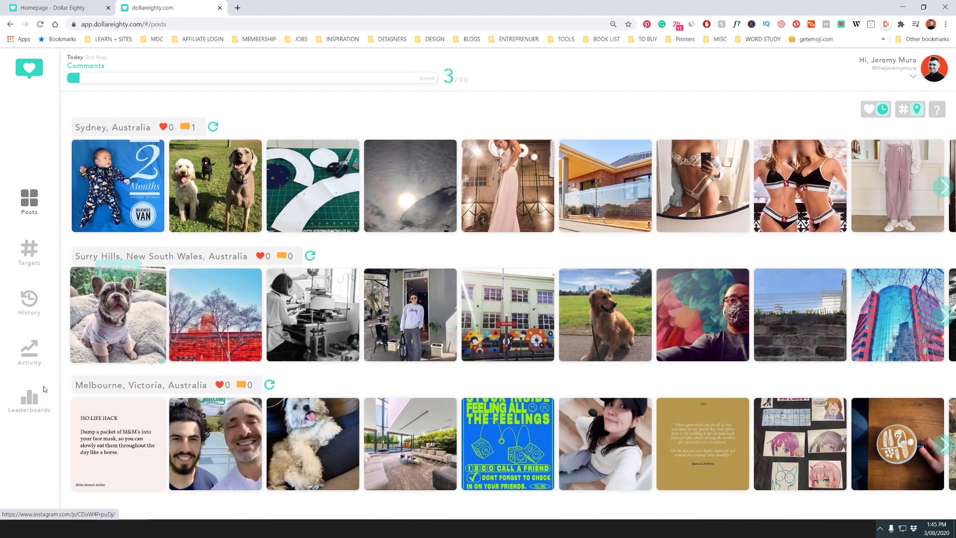
left_click(870, 111)
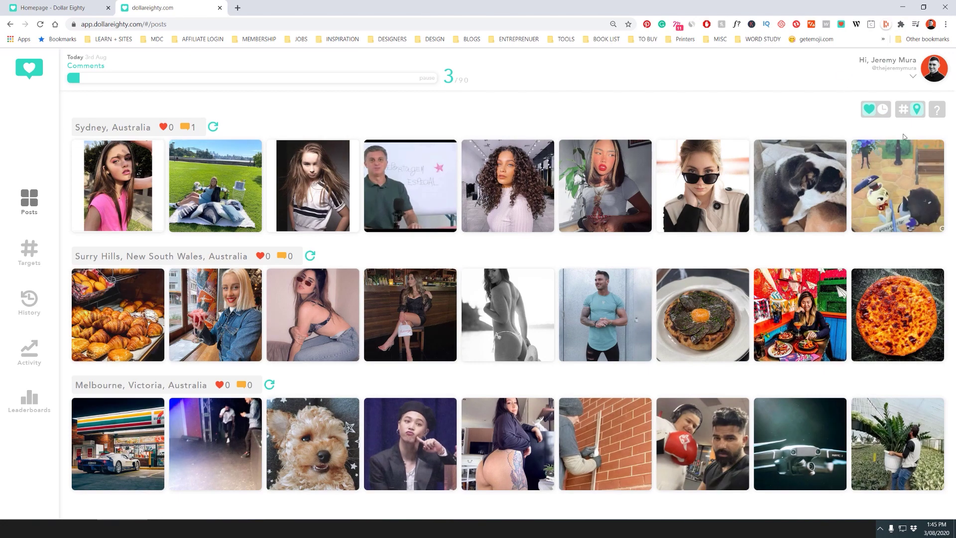
left_click(908, 114)
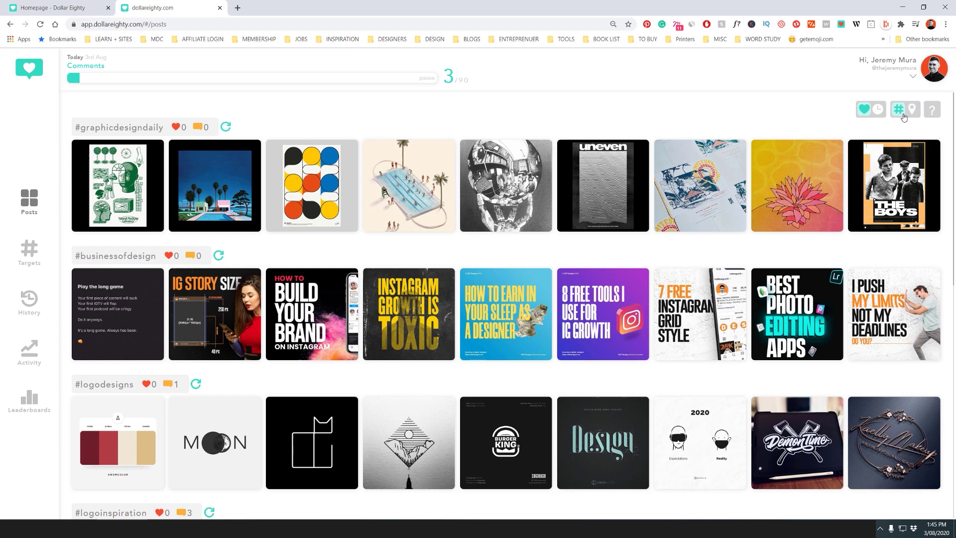
mouse_move(189, 195)
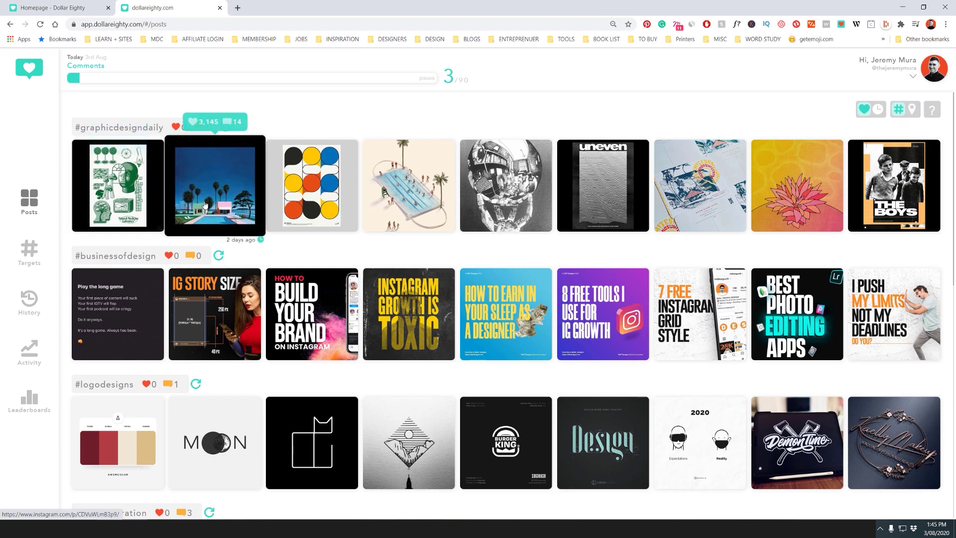
scroll(189, 195, "down", 10)
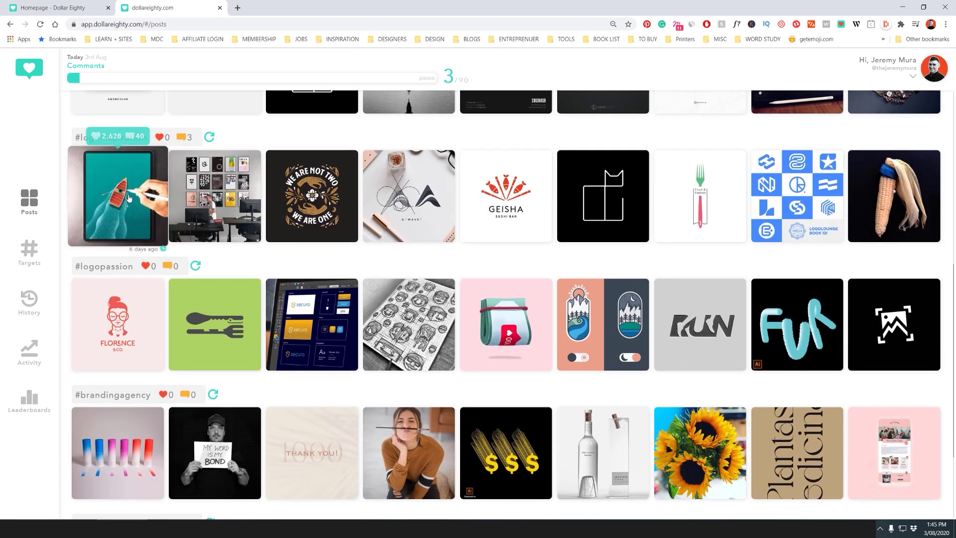
scroll(505, 194, "up", 8)
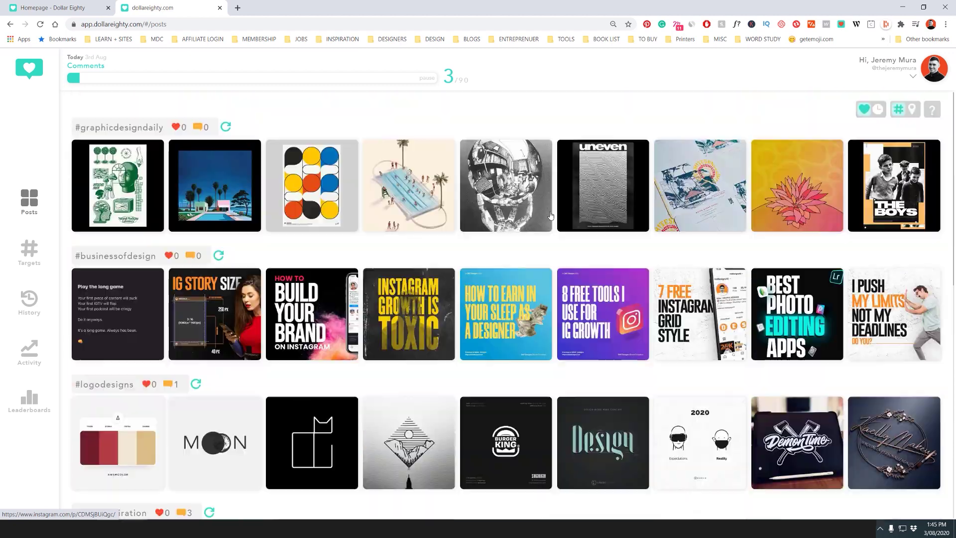
mouse_move(902, 179)
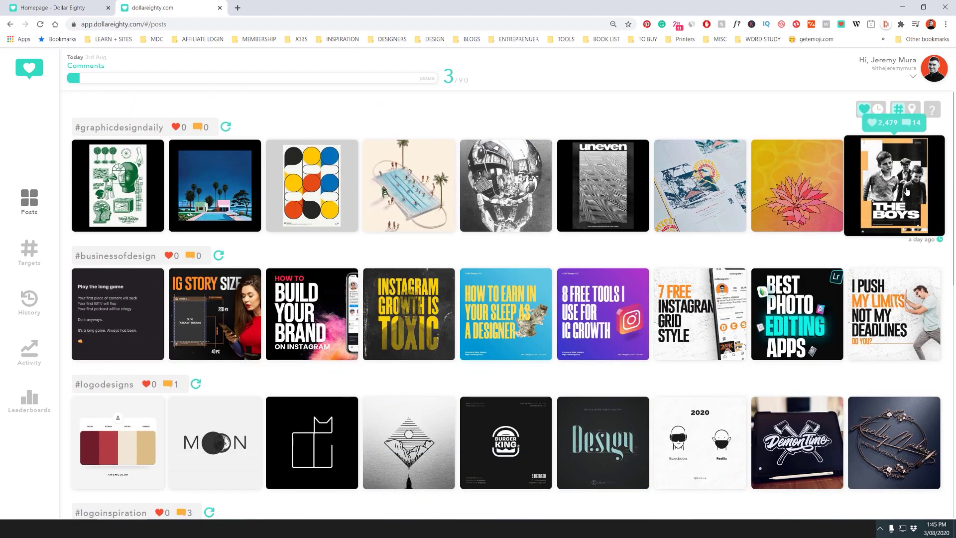
Page from The Boys post to the previous #graphicdesigndaily post, then close the viewer
left_click(885, 185)
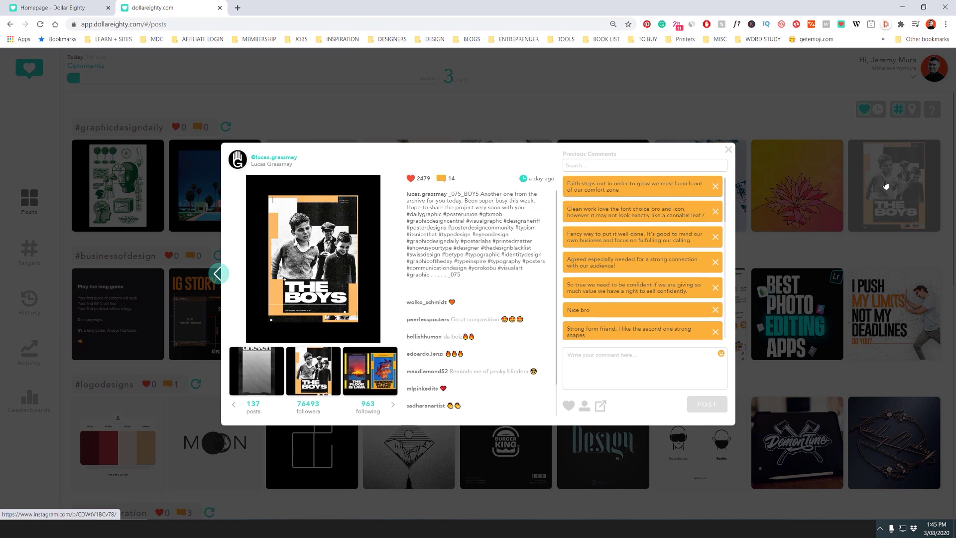
key("Left")
key("Left")
key("Left")
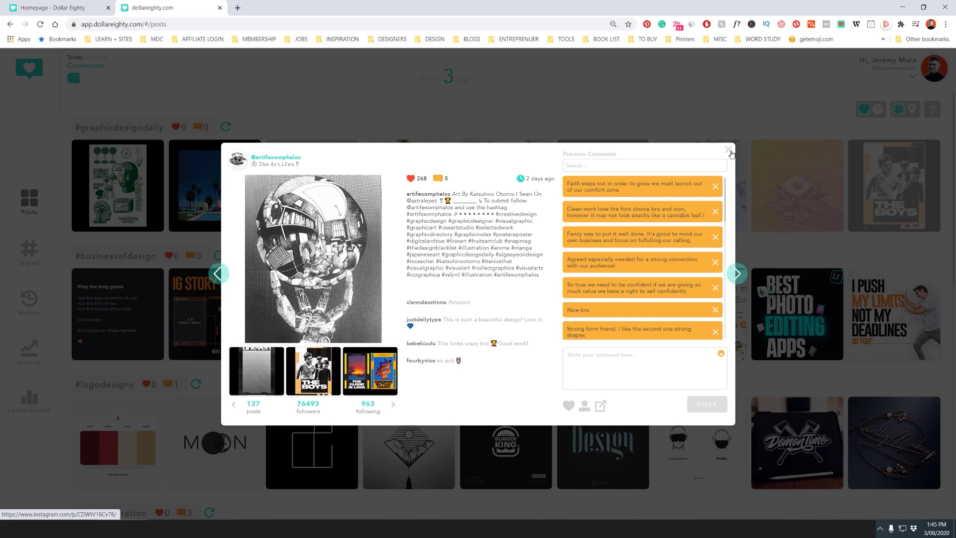
left_click(819, 135)
scroll(448, 189, "down", 1)
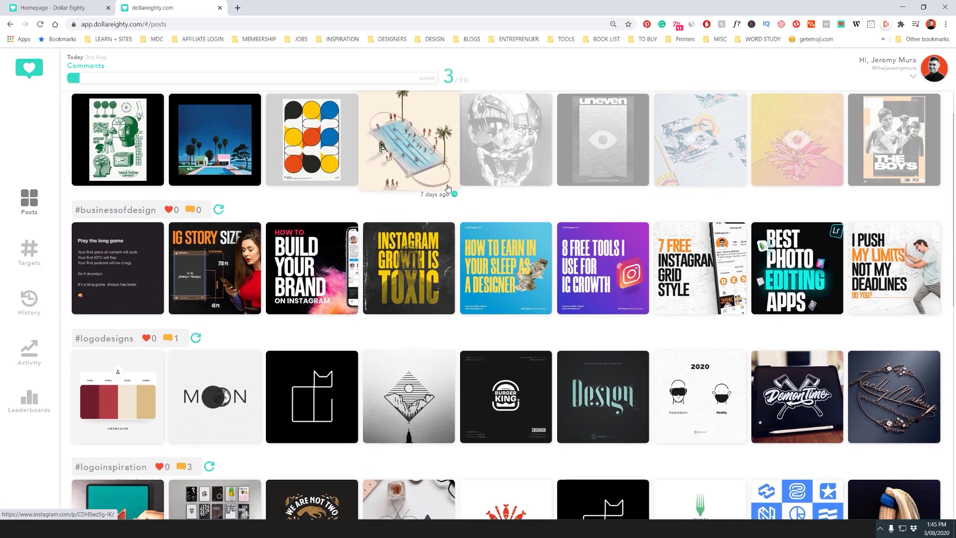
scroll(447, 188, "up", 1)
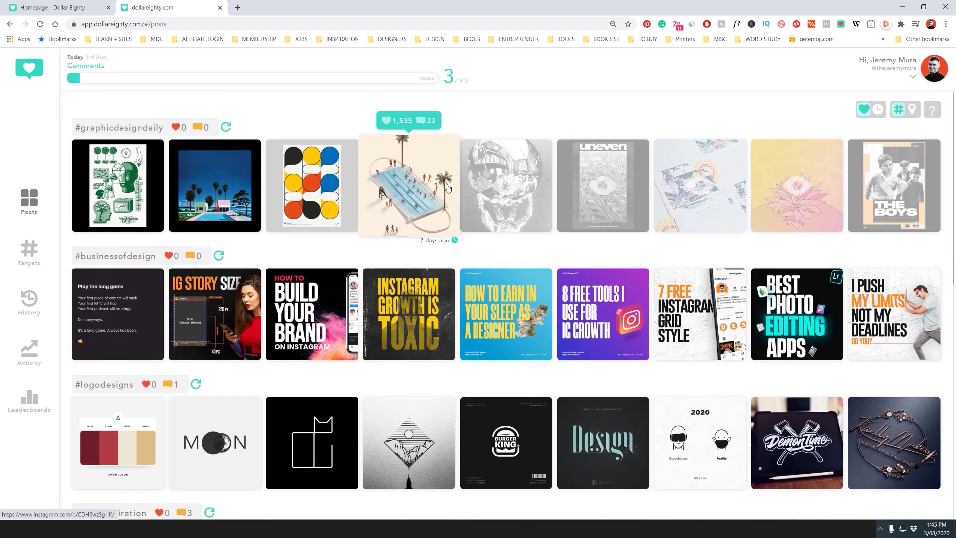
Open the coloured-circles poster and review its author, follower count, caption and previous comments
left_click(332, 186)
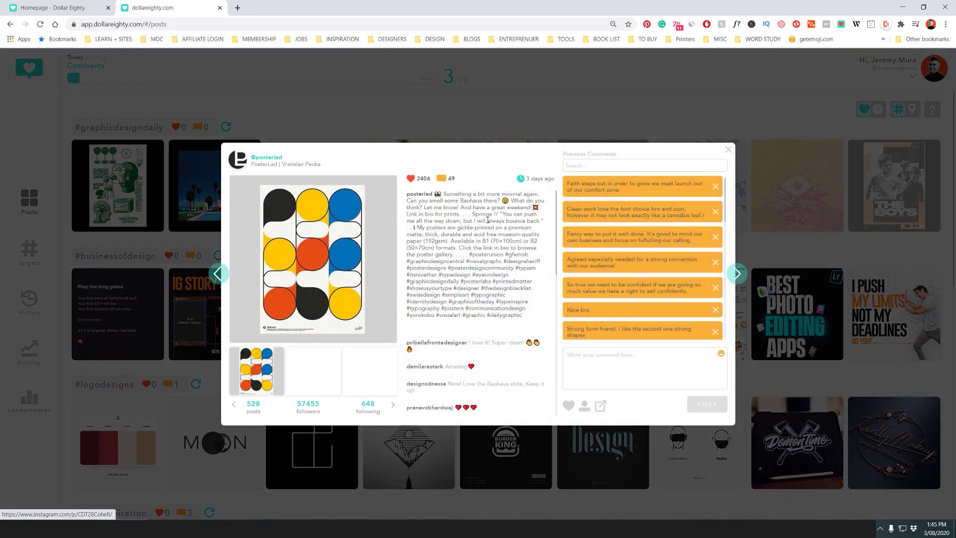
left_click_drag(323, 167, 250, 156)
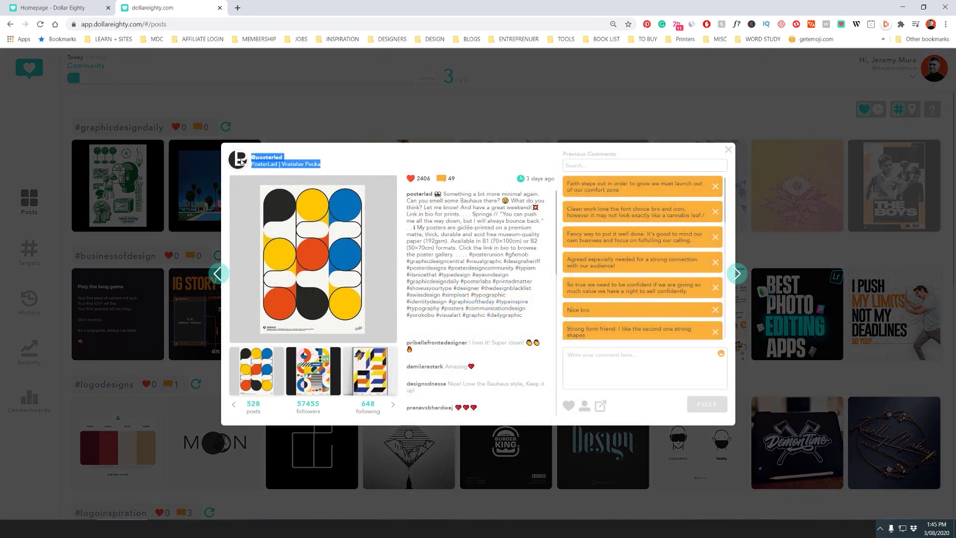
double_click(308, 403)
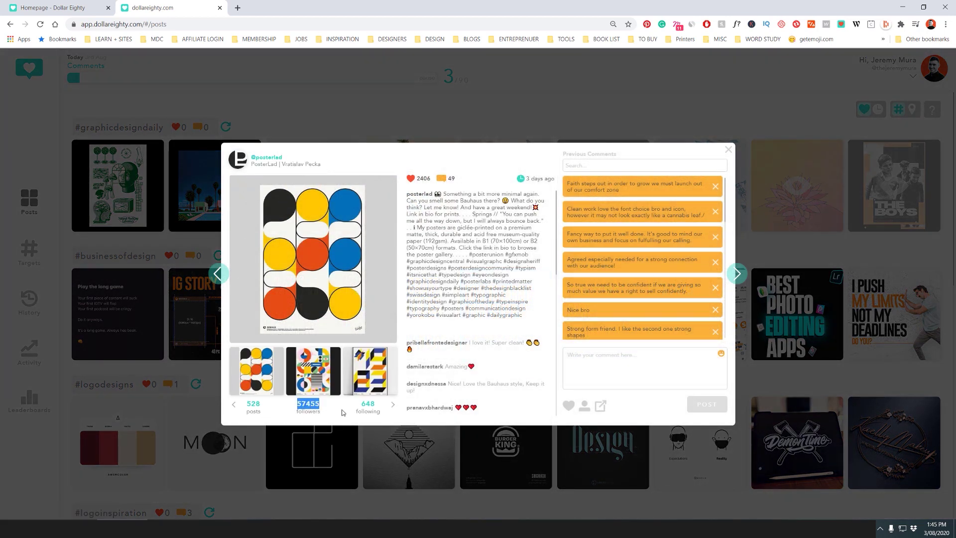
left_click(355, 410)
scroll(472, 274, "down", 10)
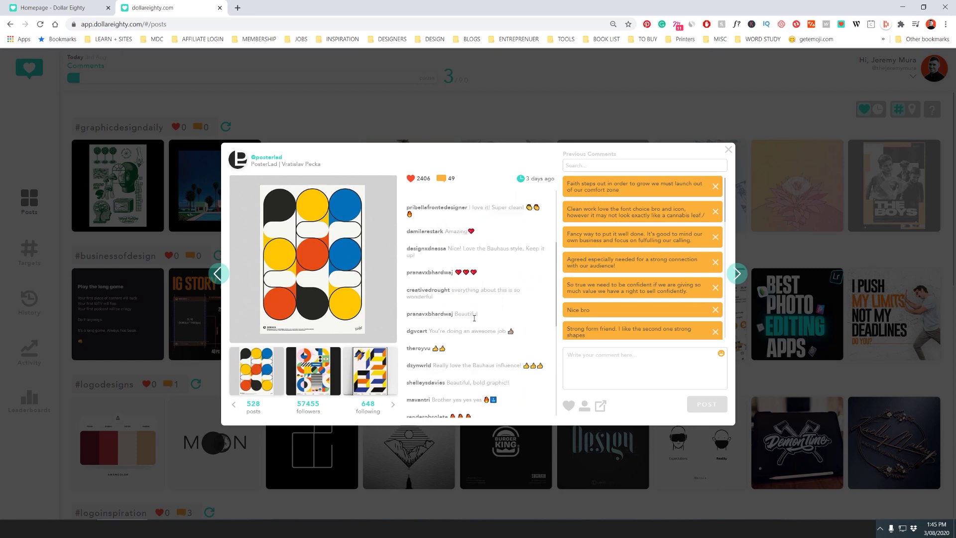
scroll(473, 274, "up", 10)
scroll(638, 206, "down", 5)
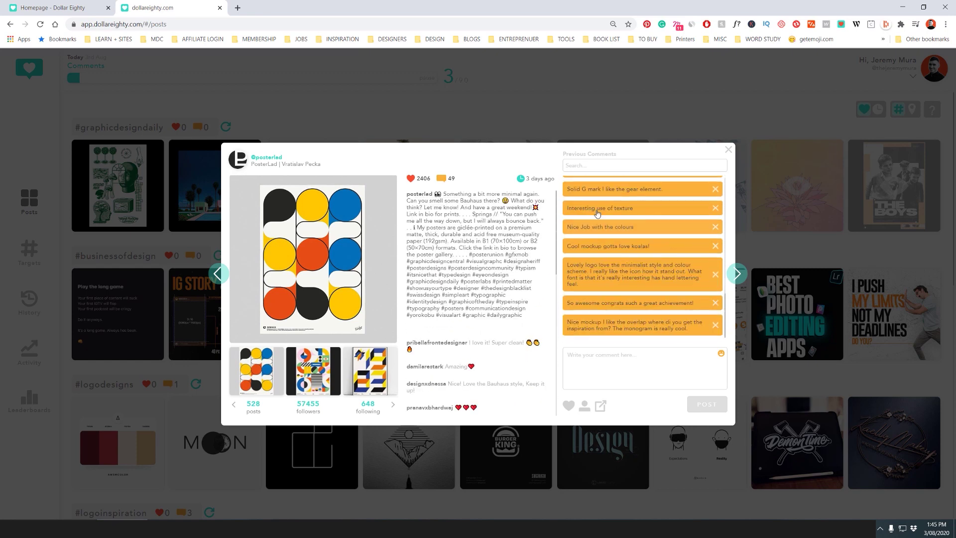
scroll(622, 189, "up", 10)
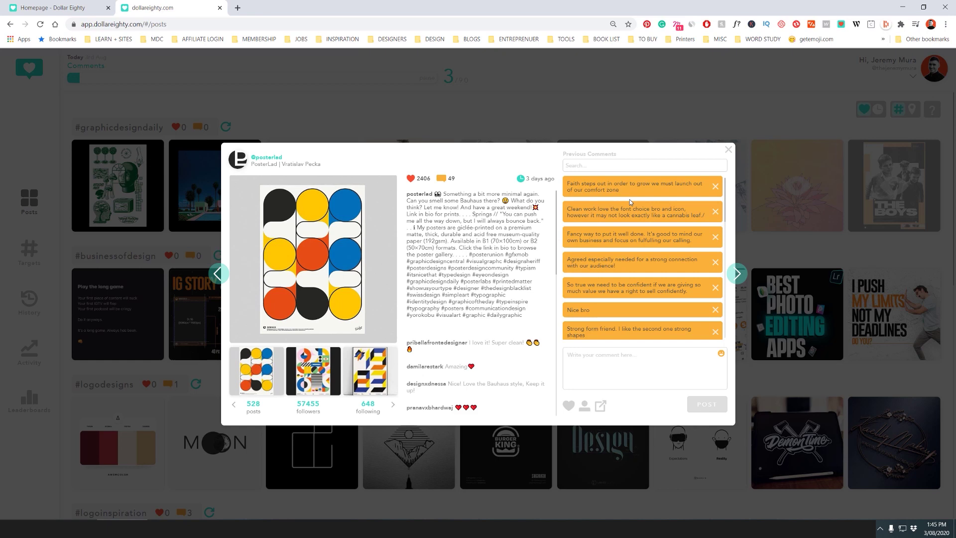
Post a comment praising the poster's colours and minimalistic approach, then close the post
left_click(613, 360)
type("Am")
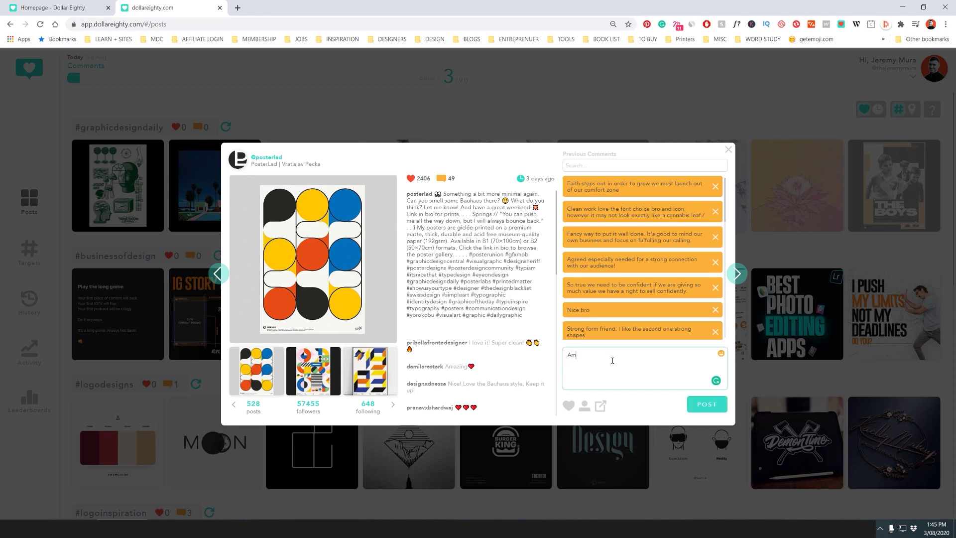
type("azing design really love the colours they pop reminds me of")
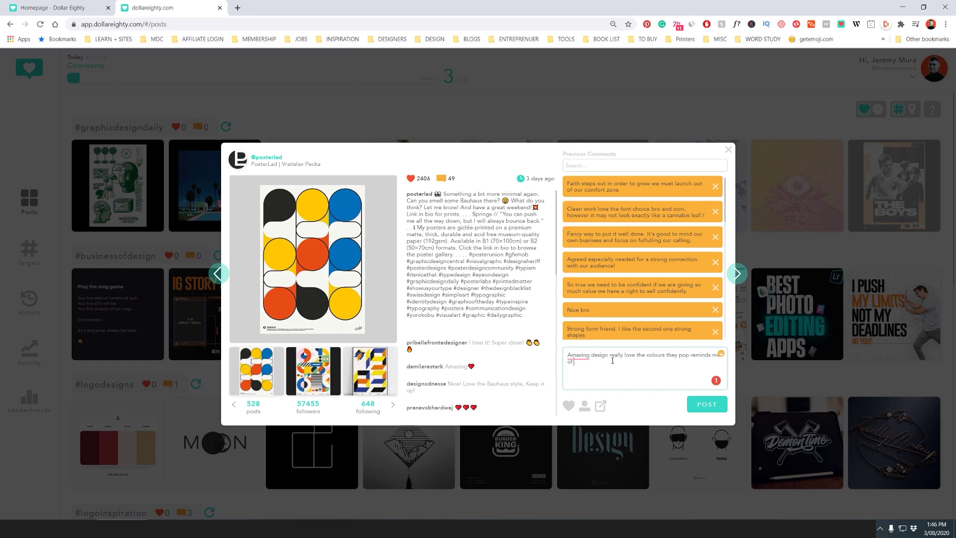
type("the 90's. Where do you get your inspirration")
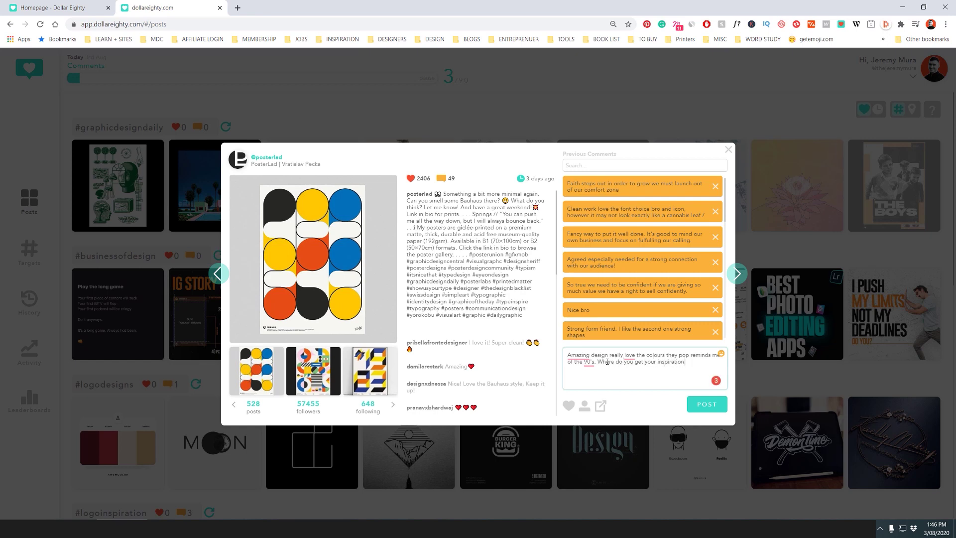
type(" I love the minimlistic approach.")
left_click(705, 404)
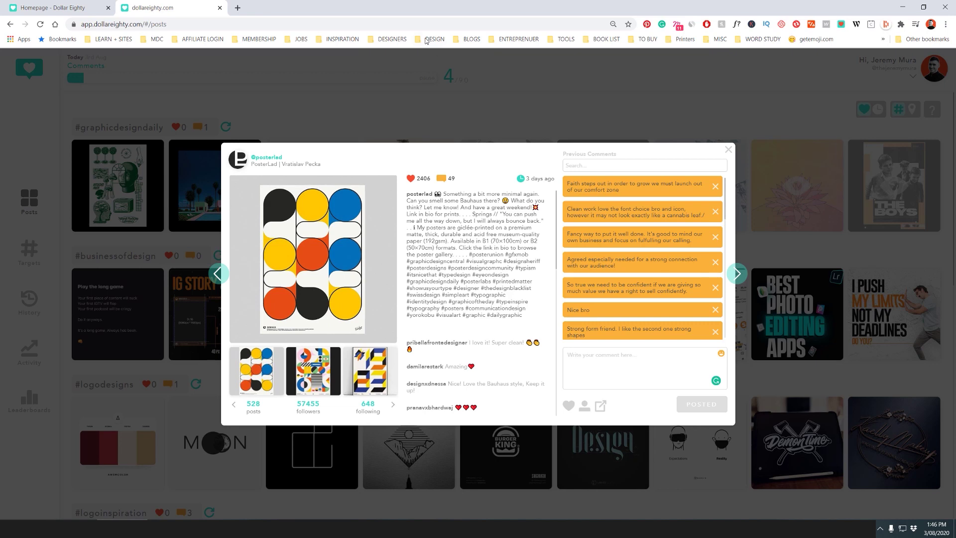
left_click(367, 115)
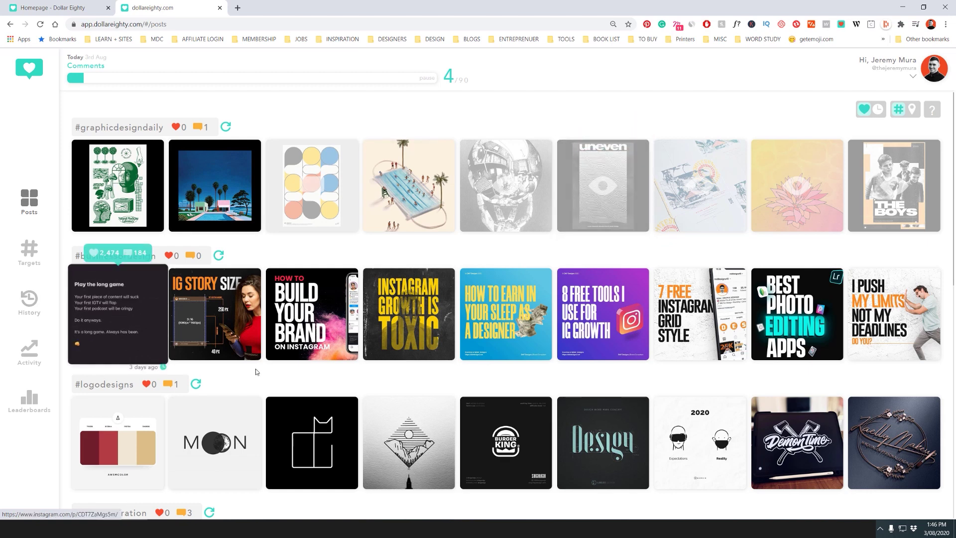
Open the 'How to earn in your sleep as a designer' post and advance to its last slide
left_click(511, 322)
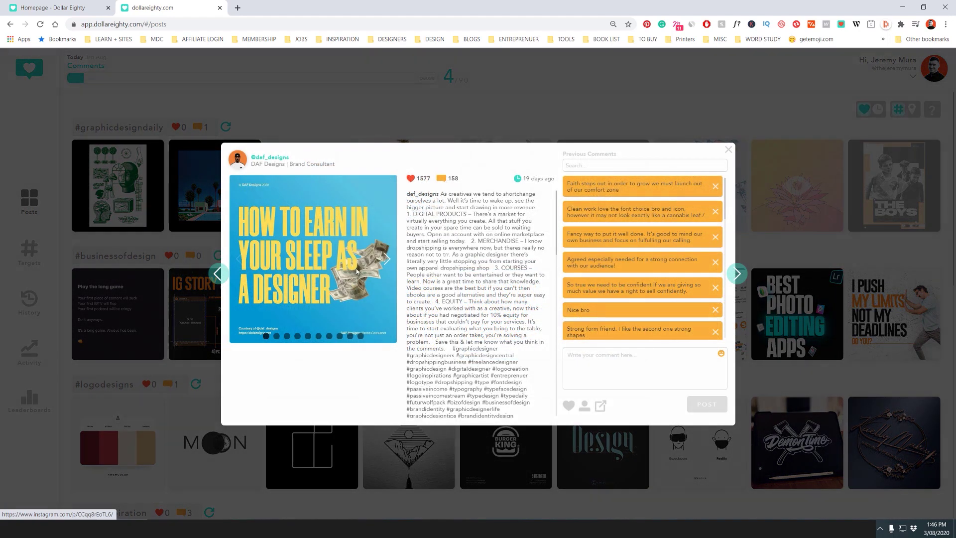
left_click(388, 259)
left_click(388, 258)
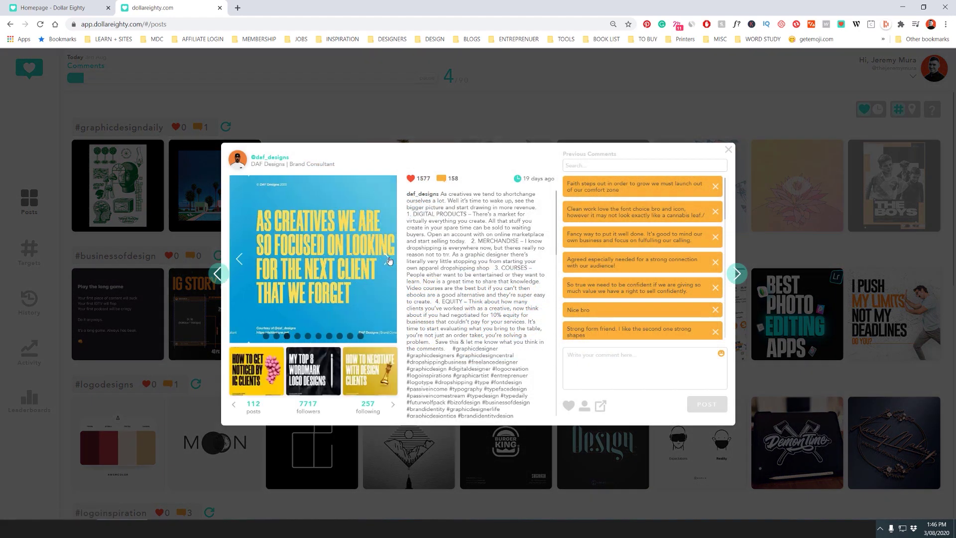
left_click(388, 260)
left_click(389, 259)
left_click(388, 260)
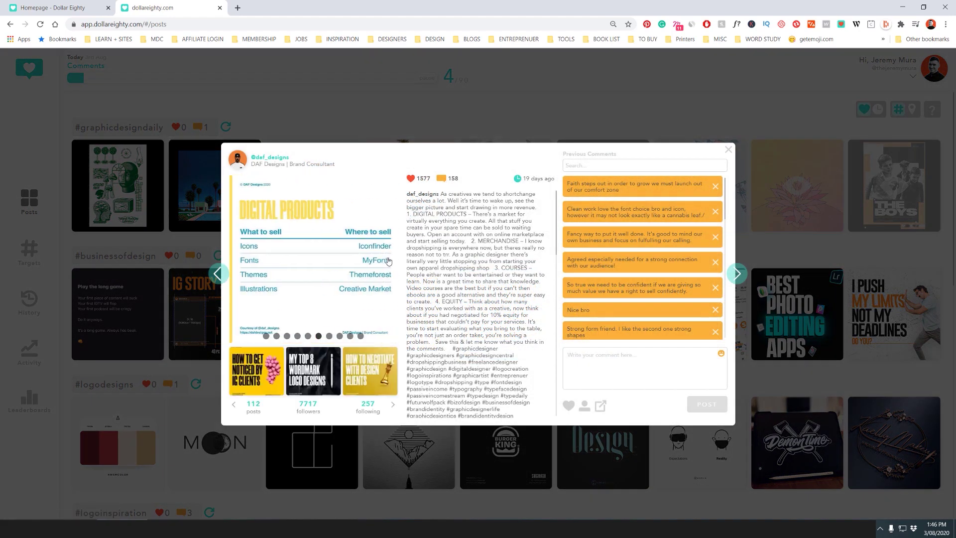
left_click(389, 261)
left_click(388, 261)
left_click(388, 261)
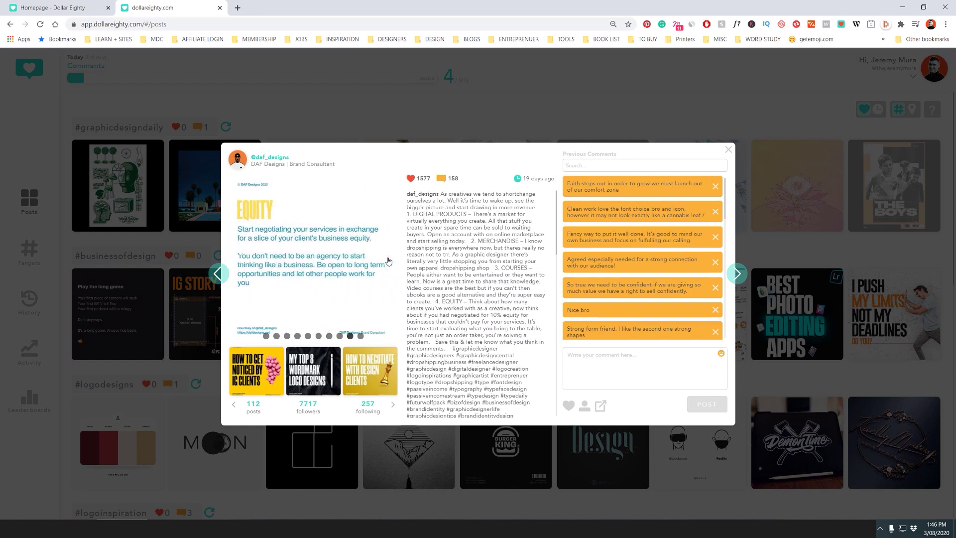
left_click(388, 261)
Go back through Equity to the Merchandise slide and start a comment on the post
left_click(241, 263)
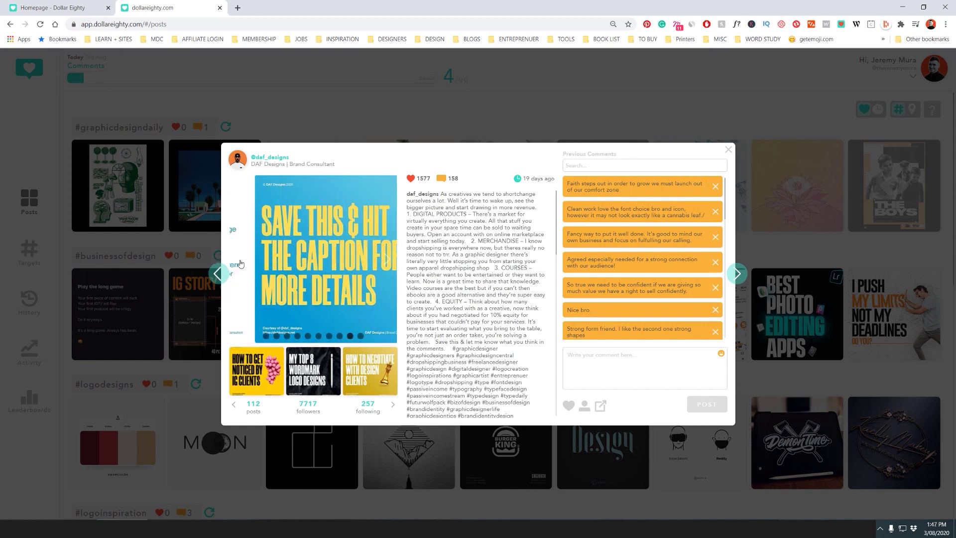
left_click(240, 262)
left_click(241, 263)
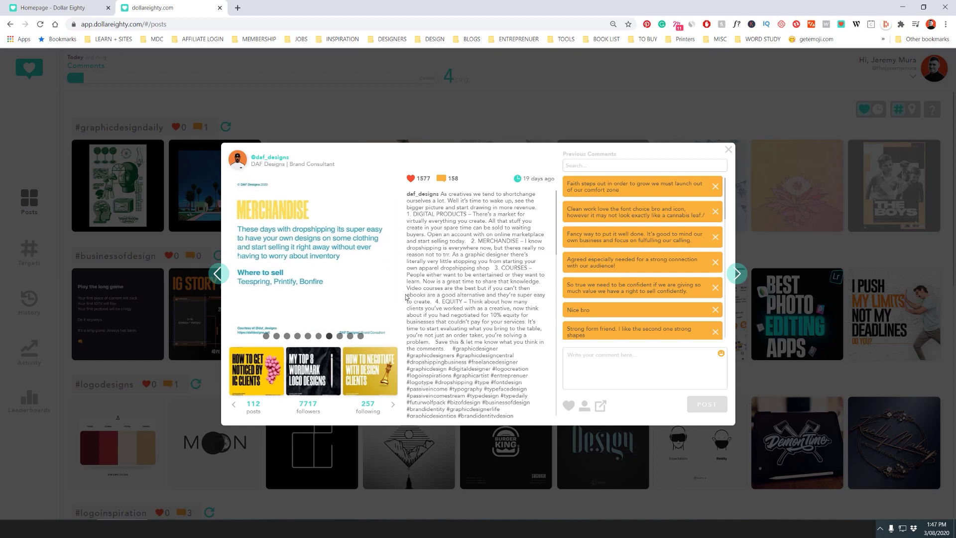
left_click(623, 354)
Write a comment saying you also create courses to generate income, like the post and follow its author
type("That")
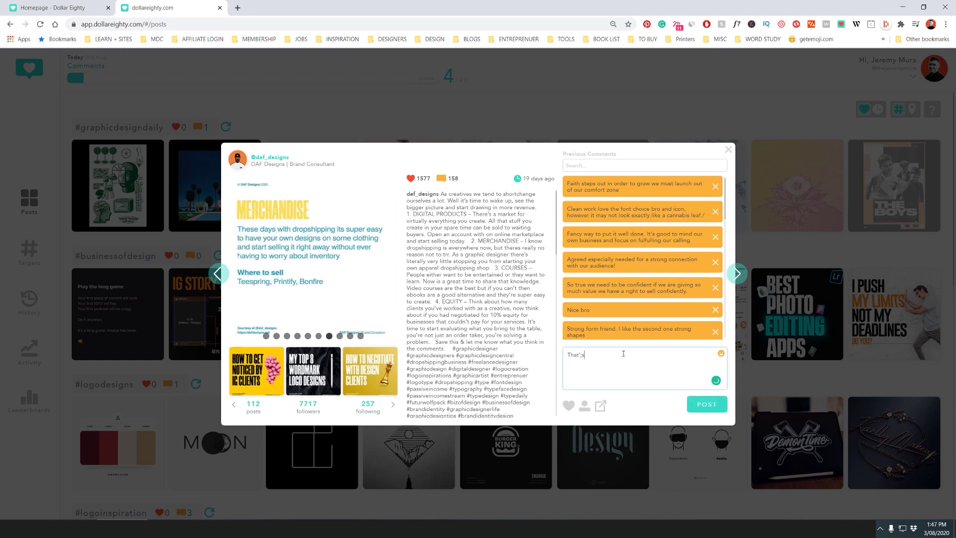
type("'s great I create courses as well and I think it's the best way to generate income.")
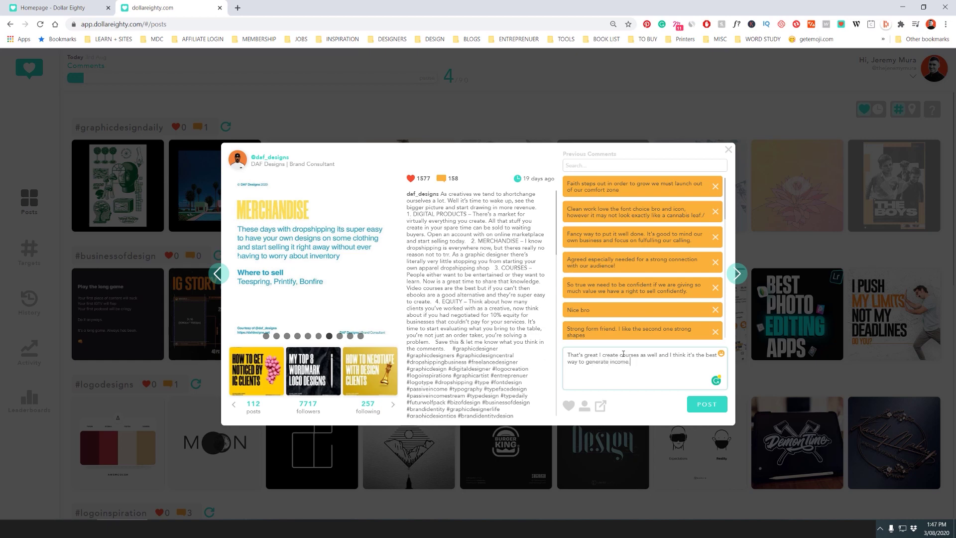
type(" Great post what are some other income methods you use?")
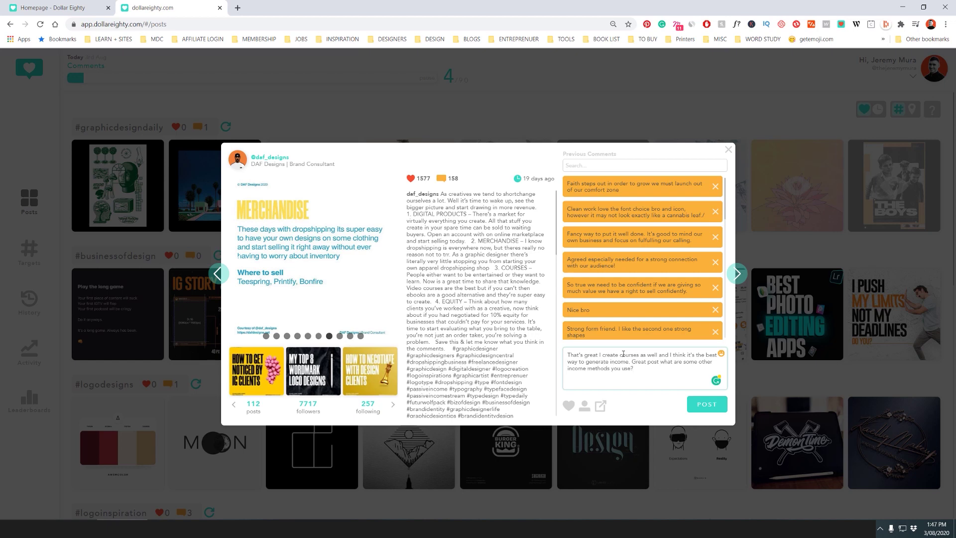
left_click(704, 407)
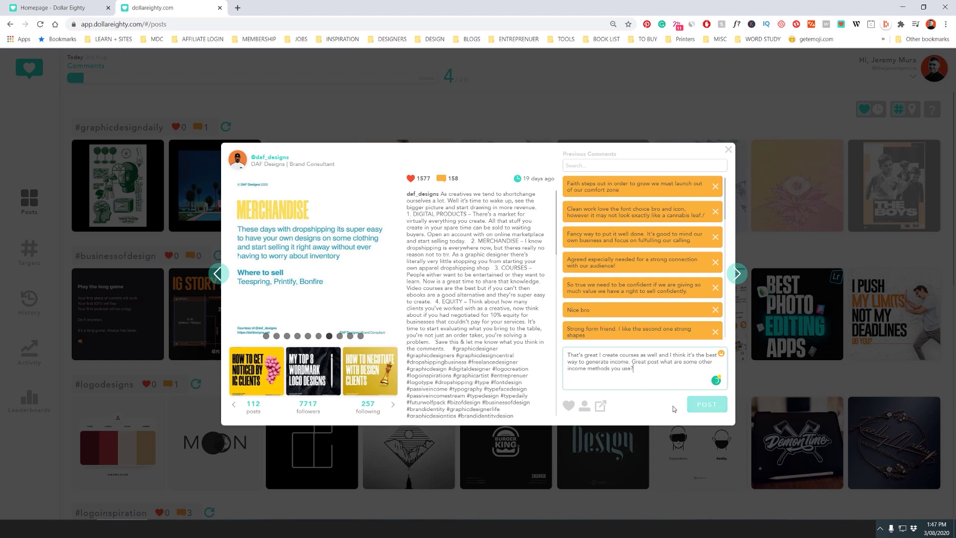
left_click(569, 406)
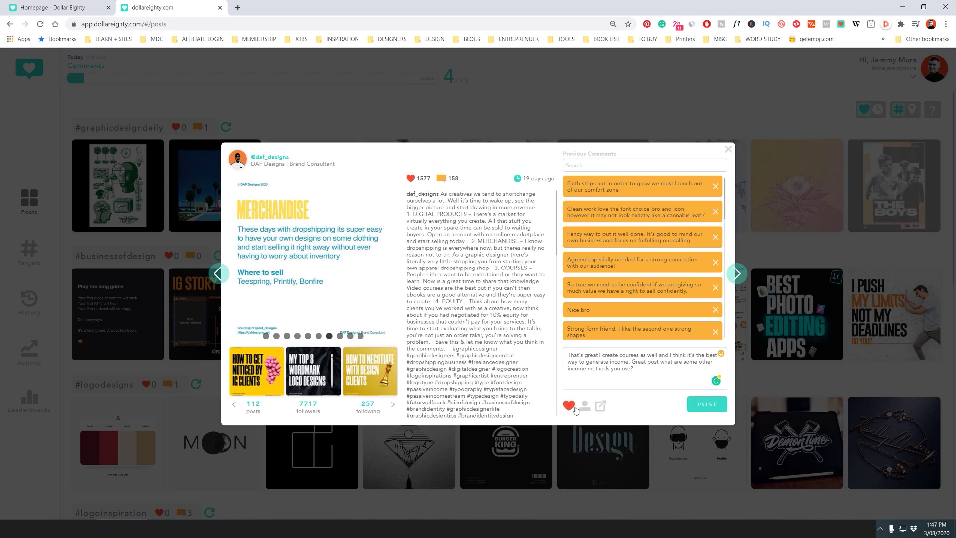
left_click(585, 408)
Post the courses comment and locate it at the end of the Instagram comment thread
left_click(703, 402)
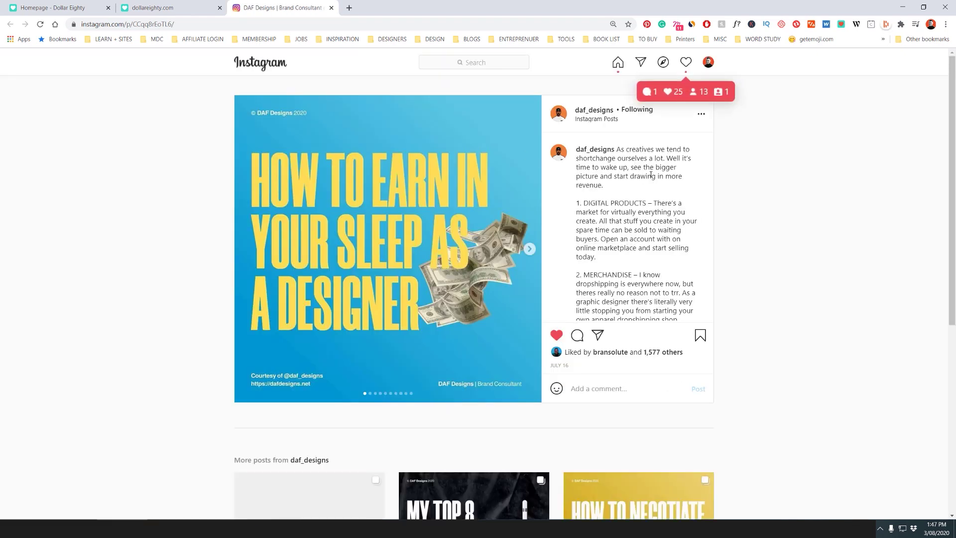
scroll(653, 175, "down", 10)
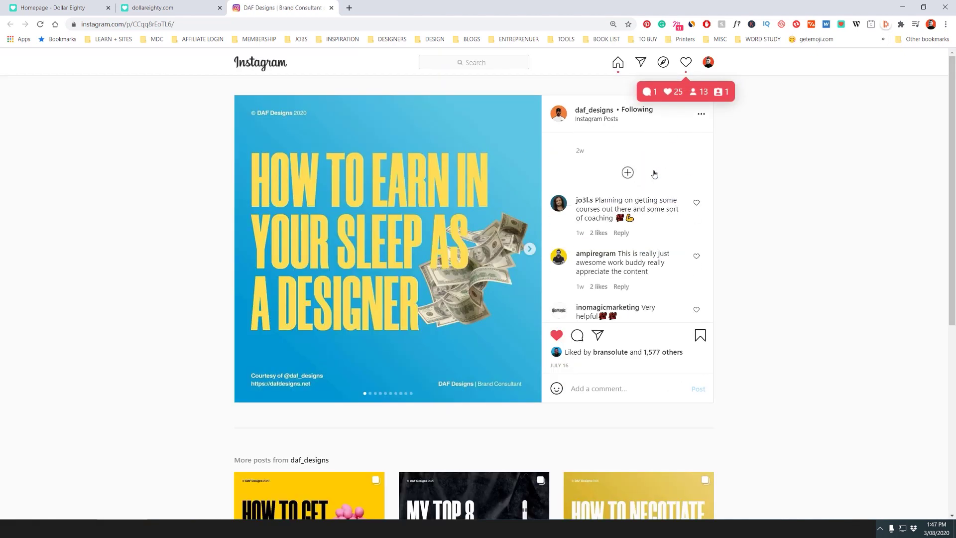
scroll(653, 175, "down", 5)
scroll(653, 176, "down", 3)
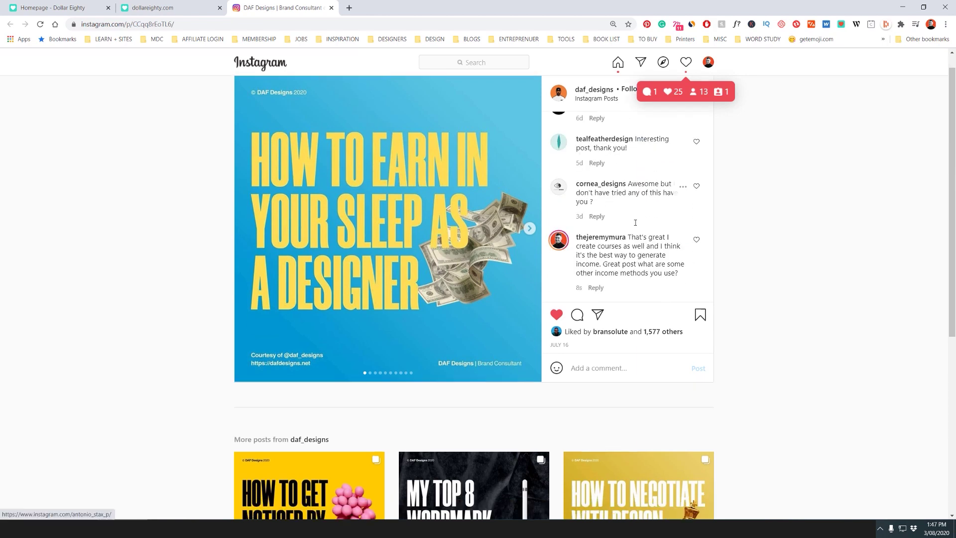
scroll(781, 186, "up", 2)
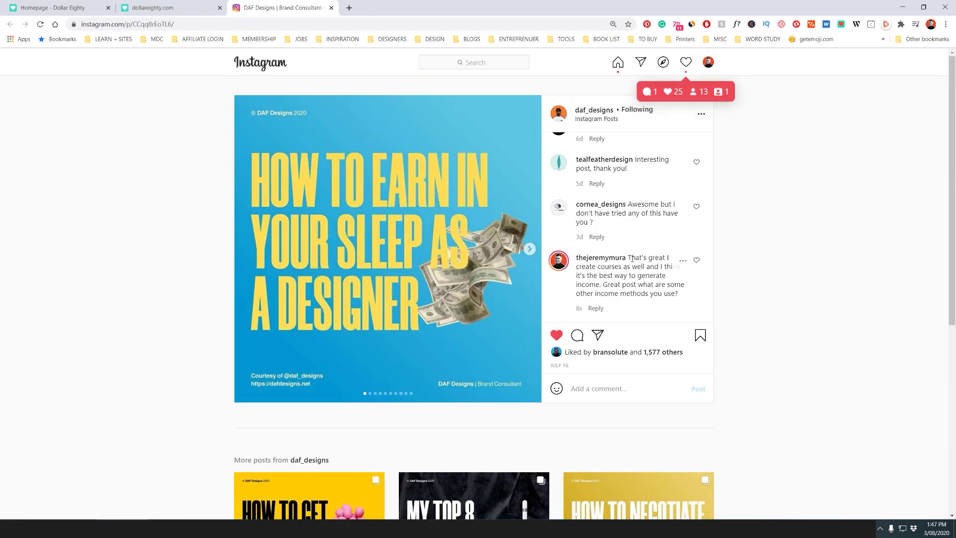
left_click_drag(630, 256, 678, 299)
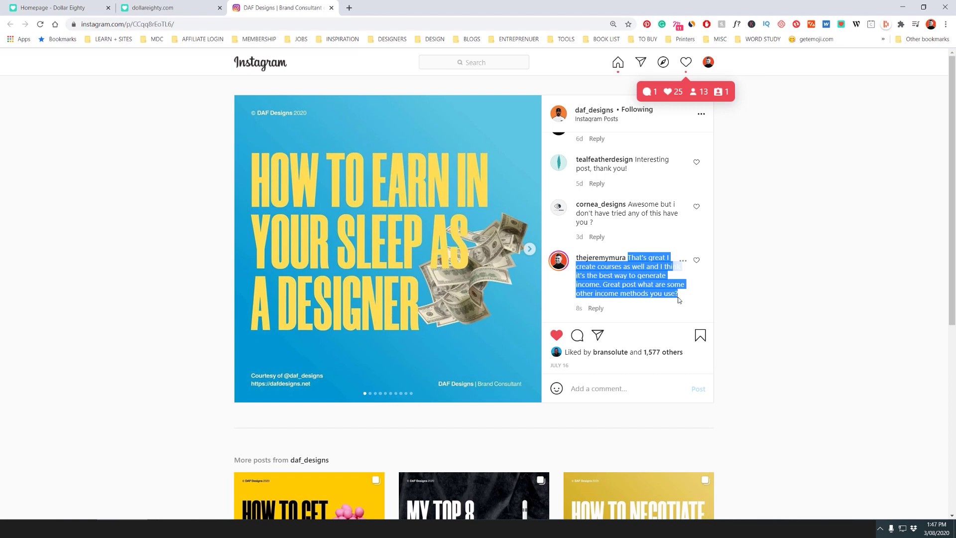
left_click(676, 300)
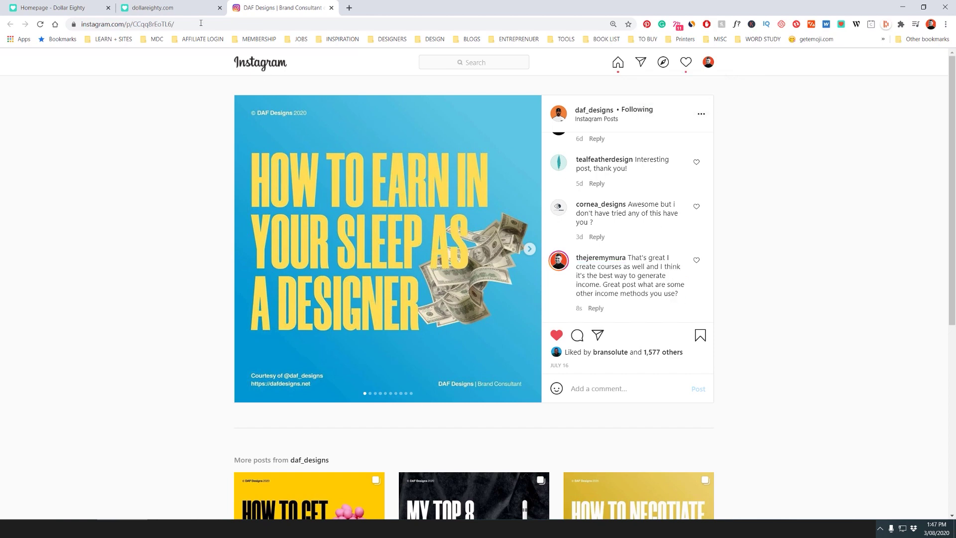
Back in Dollar Eighty, close the post and show the Targets page with 7 hashtags and 3 locations
left_click(199, 7)
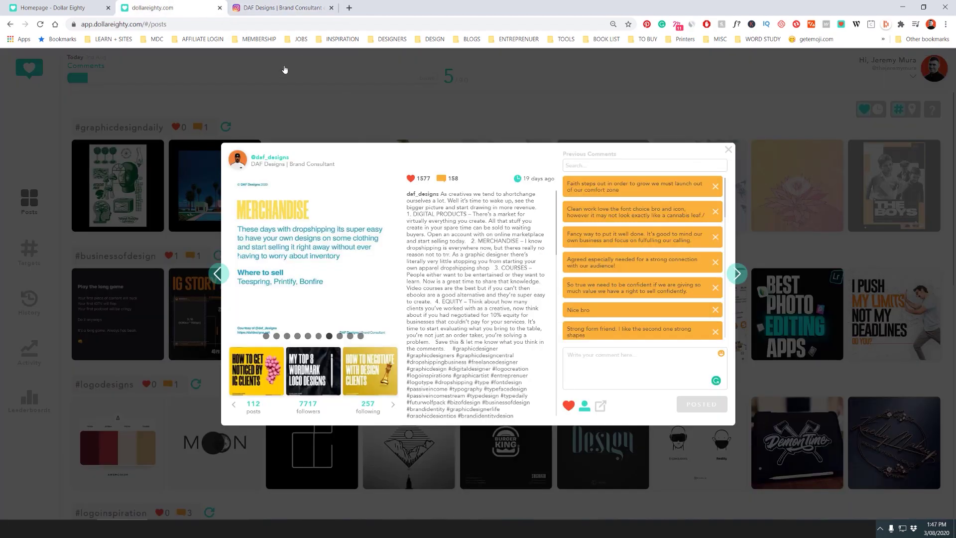
left_click(263, 92)
scroll(411, 253, "down", 10)
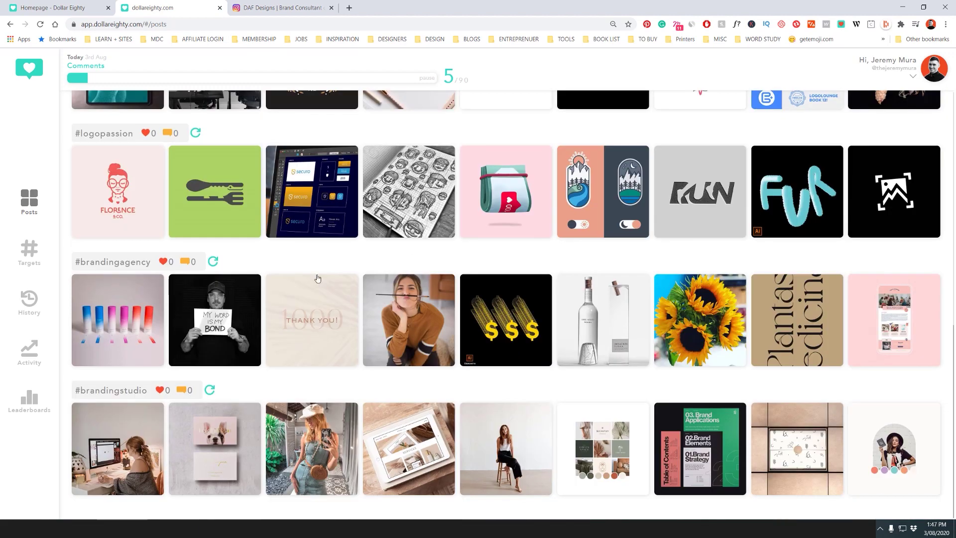
mouse_move(140, 231)
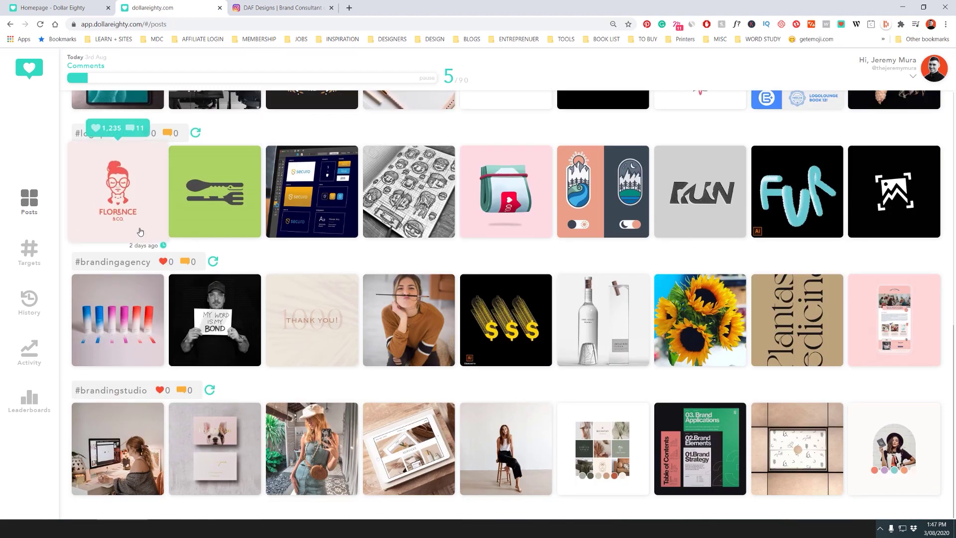
left_click(29, 252)
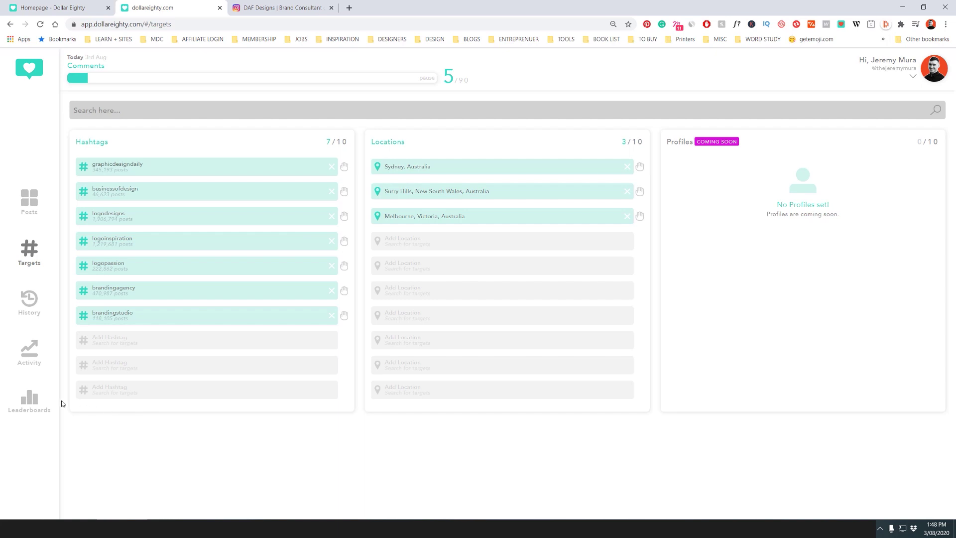
View the Leaderboards, highlighting the 24-Hour and Highest Growth panel headings
left_click(35, 396)
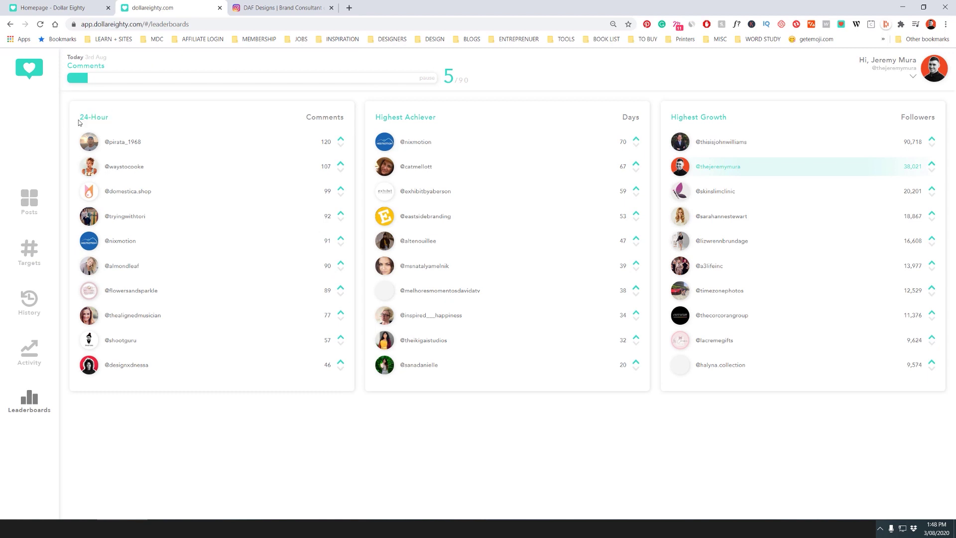
left_click_drag(78, 122, 109, 120)
left_click_drag(803, 130, 732, 131)
Scroll the Activity page through the 3% engagement stat, weekly charts, Targets Today and Achievements badges
left_click(29, 354)
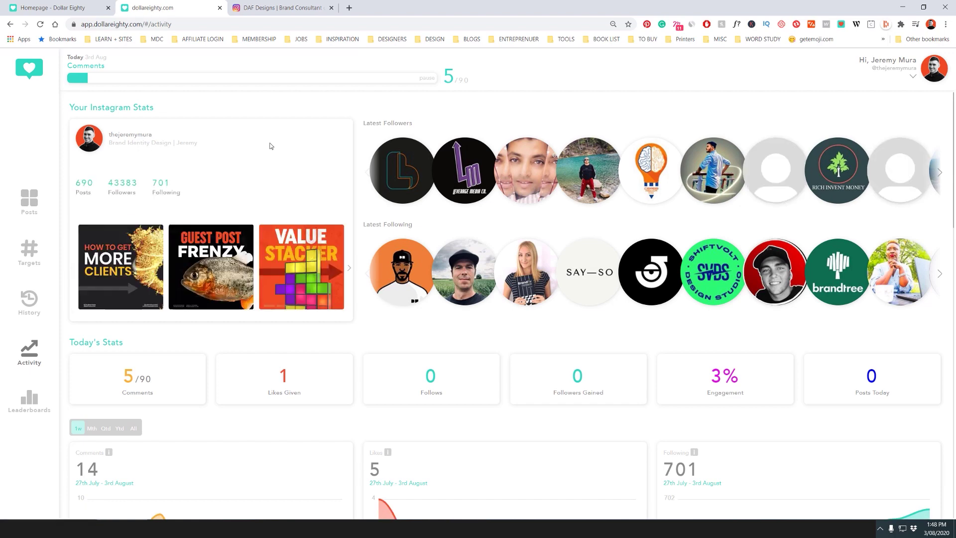
scroll(158, 207, "down", 2)
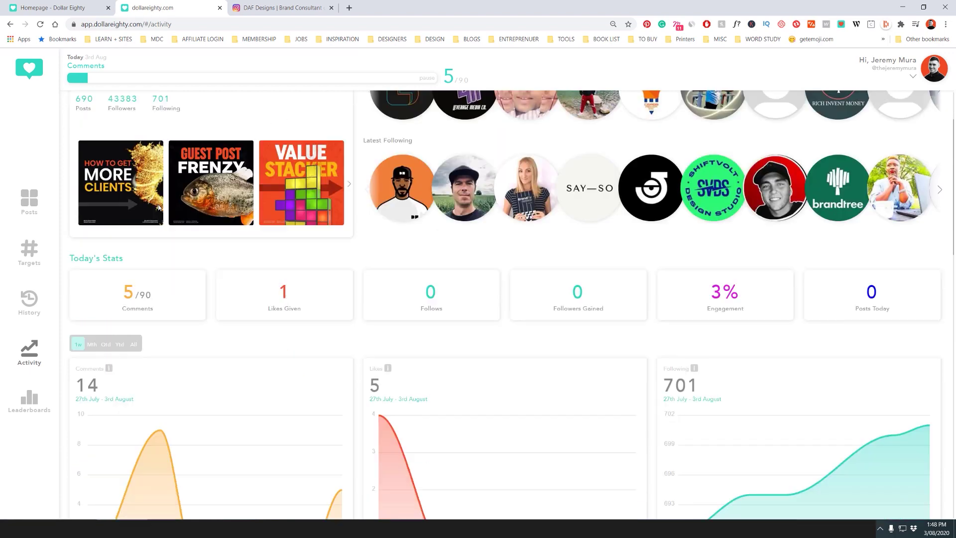
scroll(324, 207, "down", 2)
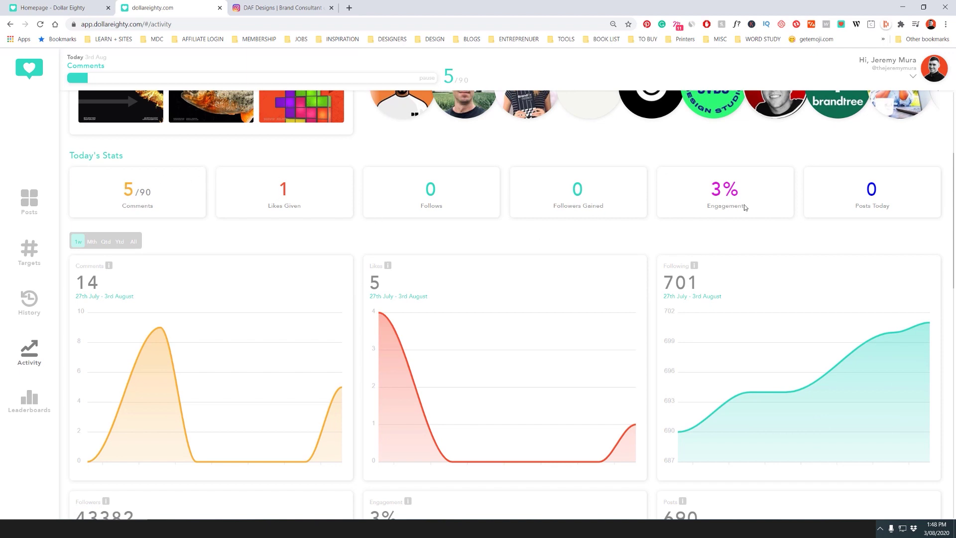
double_click(719, 189)
left_click(741, 189)
scroll(741, 194, "down", 2)
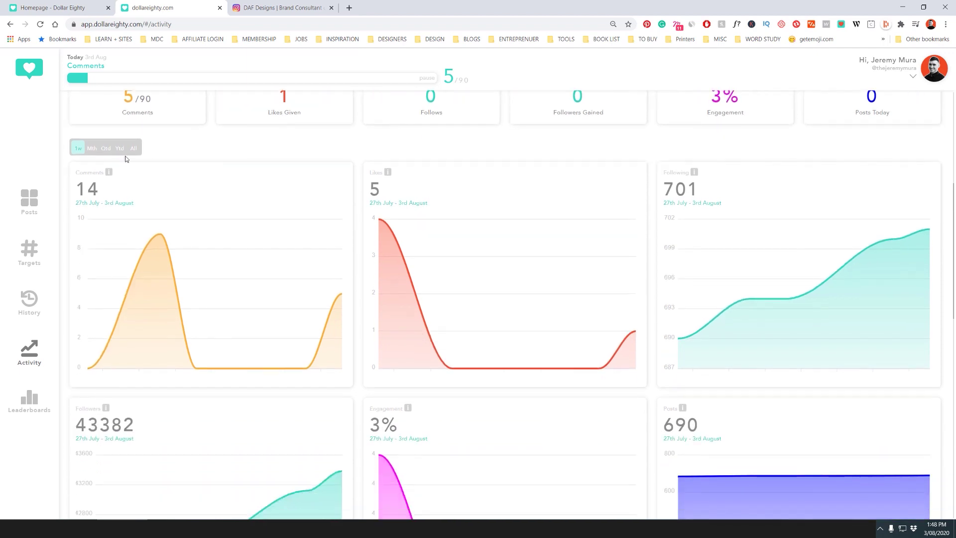
scroll(486, 183, "down", 1)
right_click(486, 182)
left_click(495, 135)
scroll(494, 134, "down", 4)
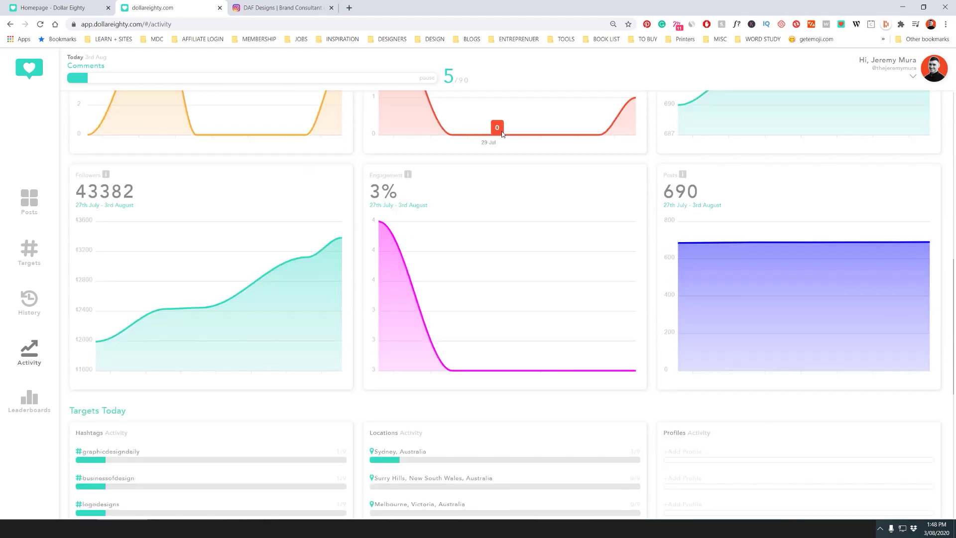
scroll(502, 138, "down", 8)
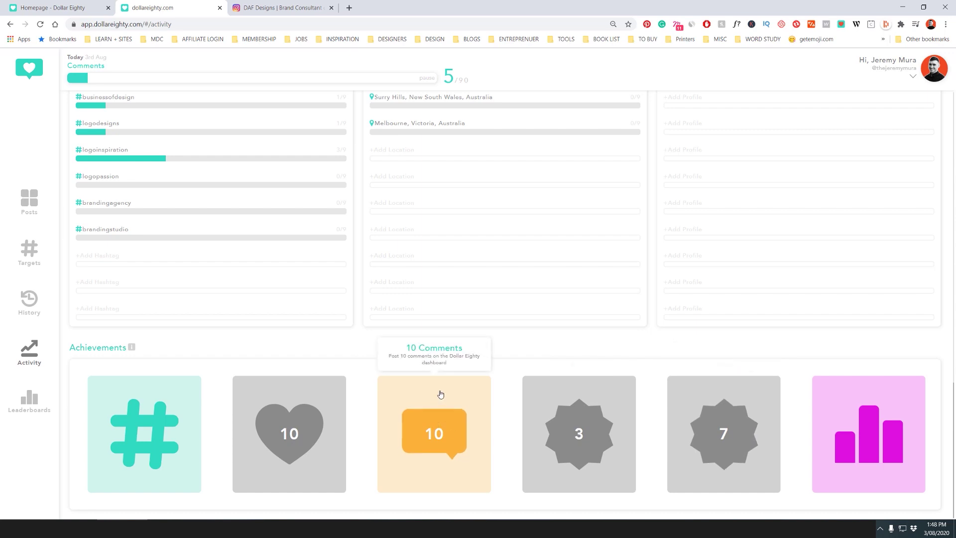
Check the History of today's five commented posts, then go back to the Posts feed
left_click(43, 297)
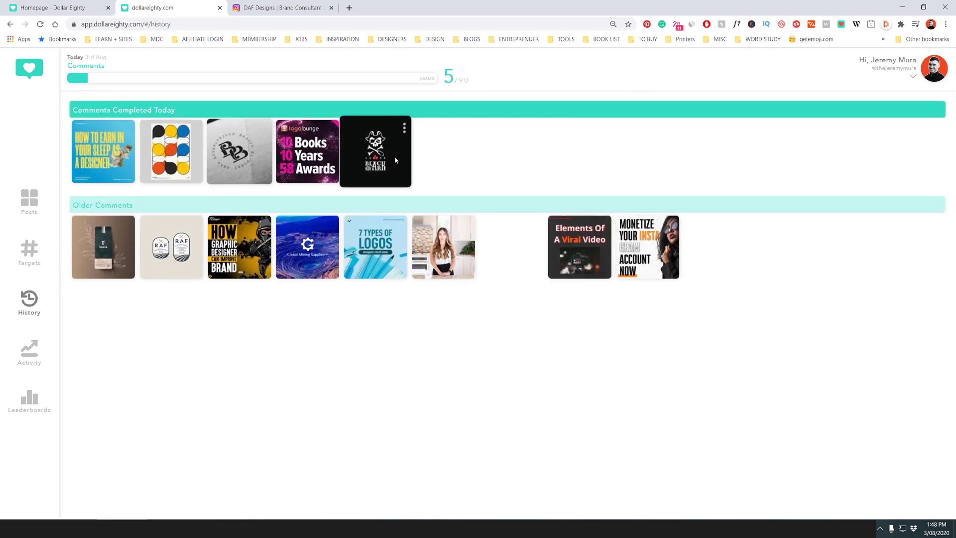
left_click(29, 210)
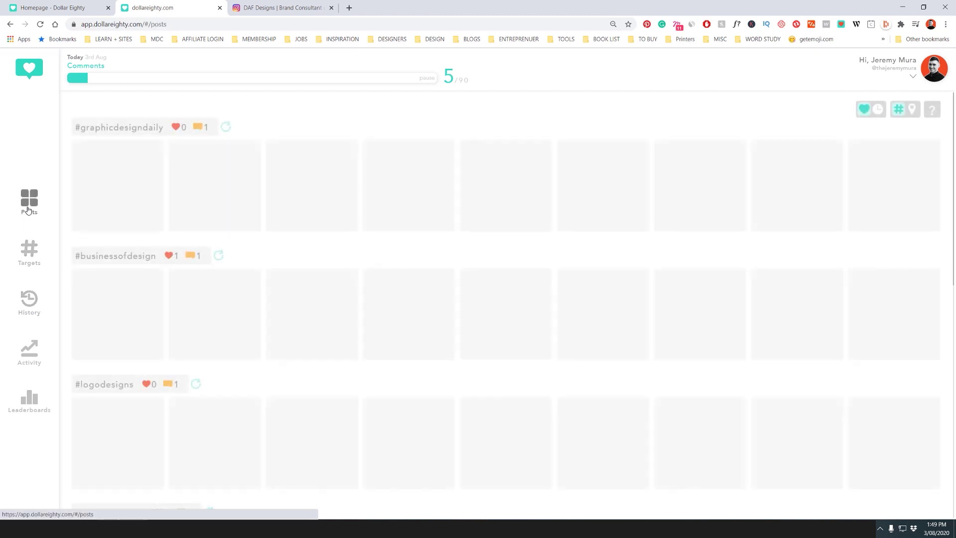
Note the daily limit of 90 and show the extension summary of 5/90 comments, 1 like, 1 follow
double_click(464, 79)
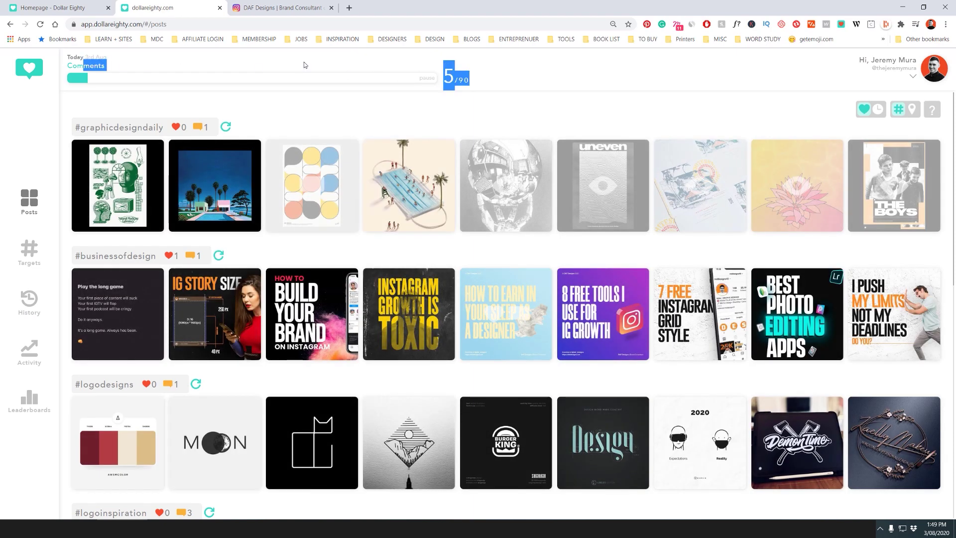
left_click(303, 63)
left_click(841, 24)
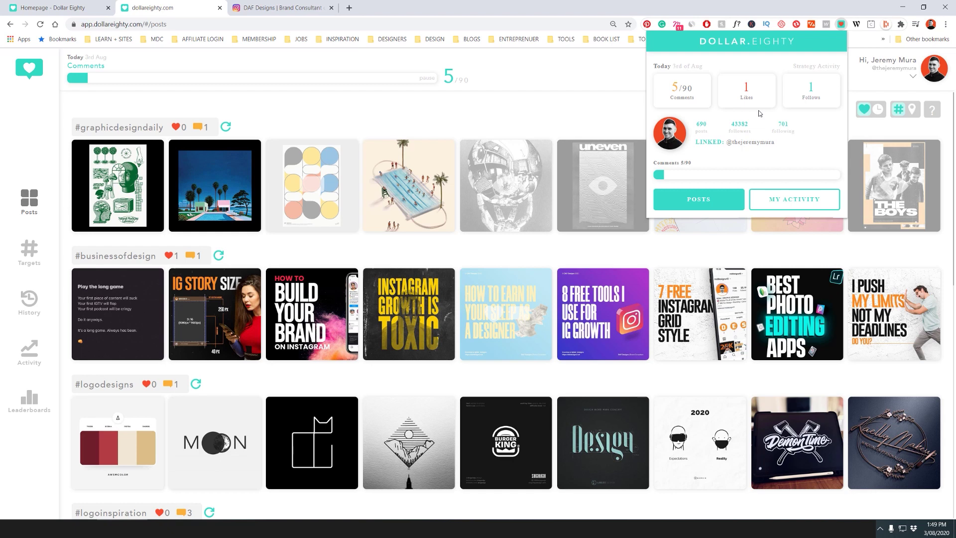
Dismiss the extension summary and scroll the hashtag Posts grid still showing 5 of 90 comments
left_click(623, 70)
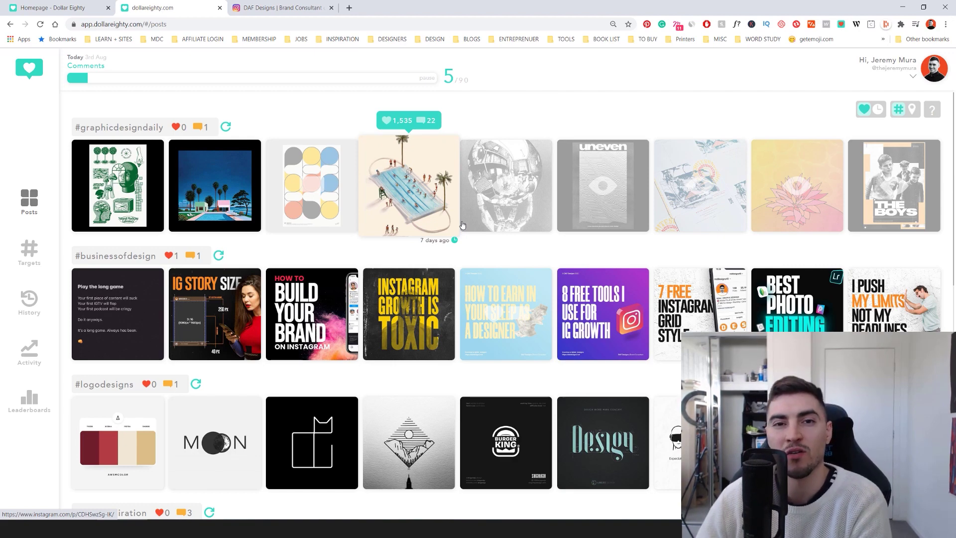
scroll(328, 339, "down", 3)
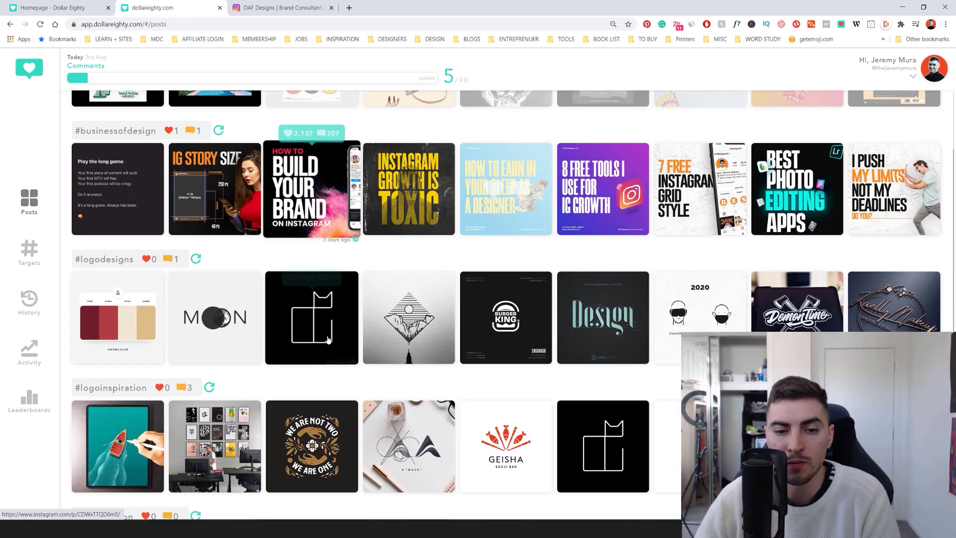
scroll(498, 299, "up", 3)
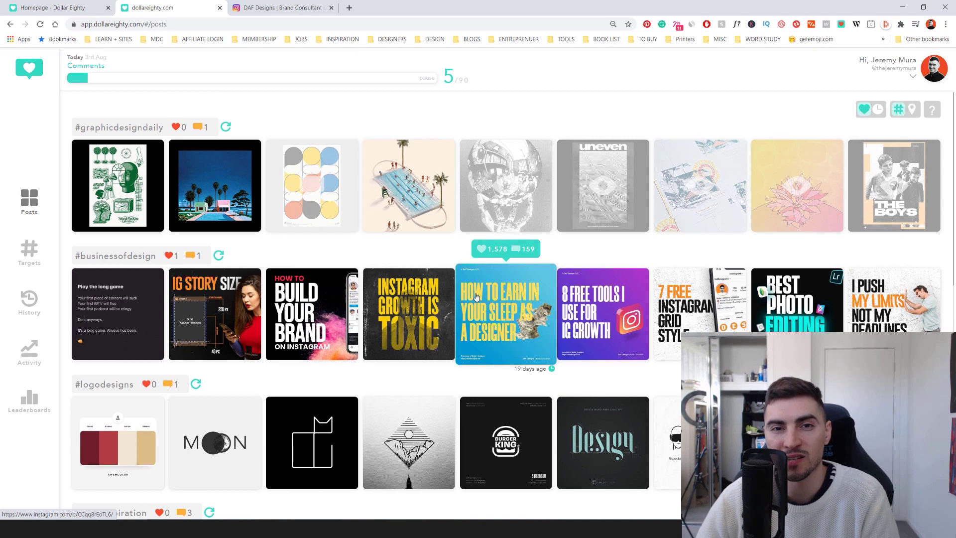